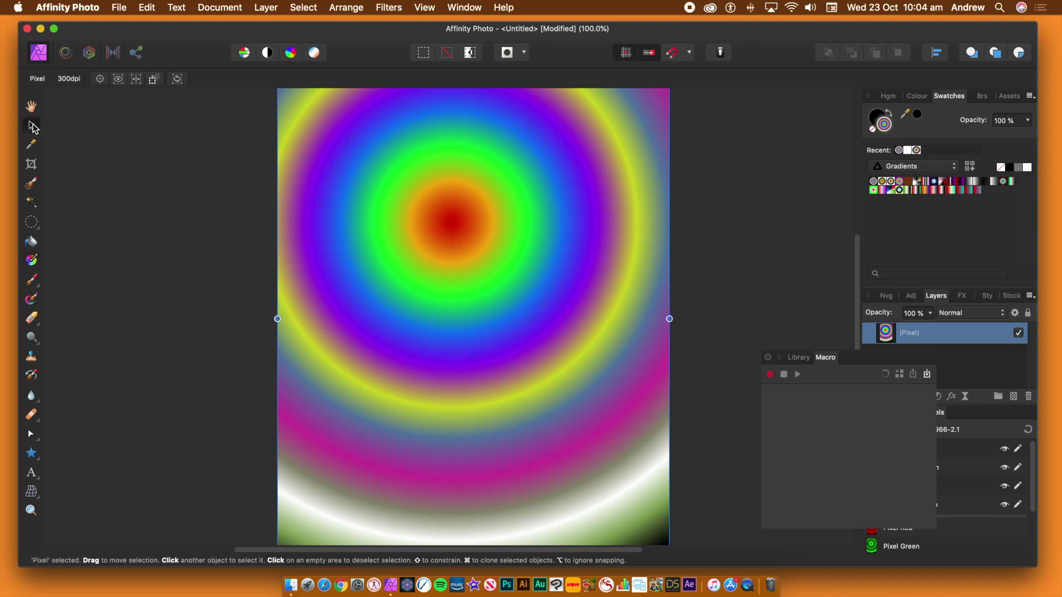
Open the Equations distortion filter and switch it to polar coordinates.
left_click(389, 8)
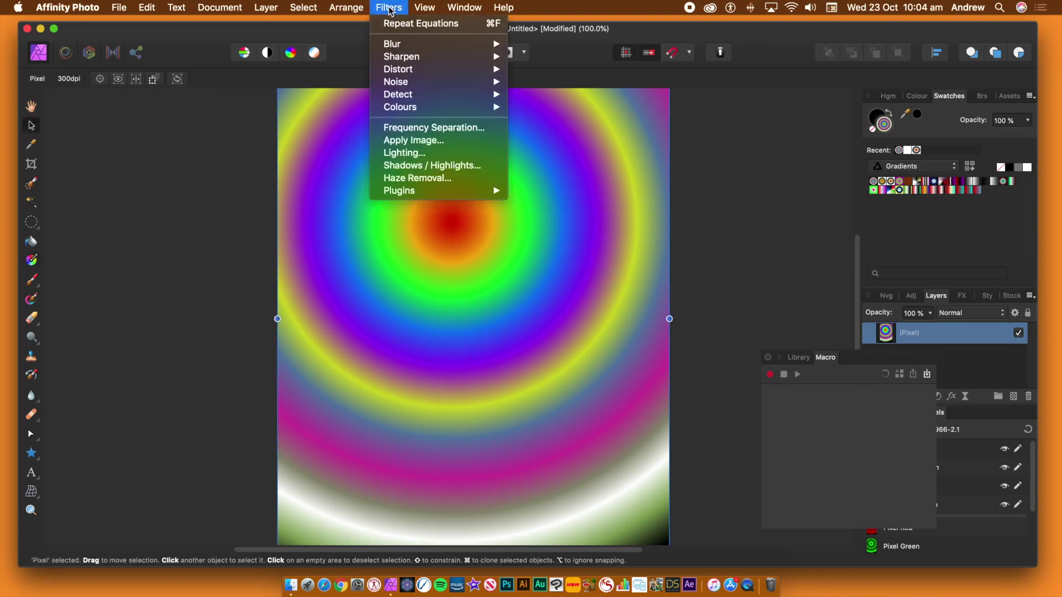
mouse_move(397, 72)
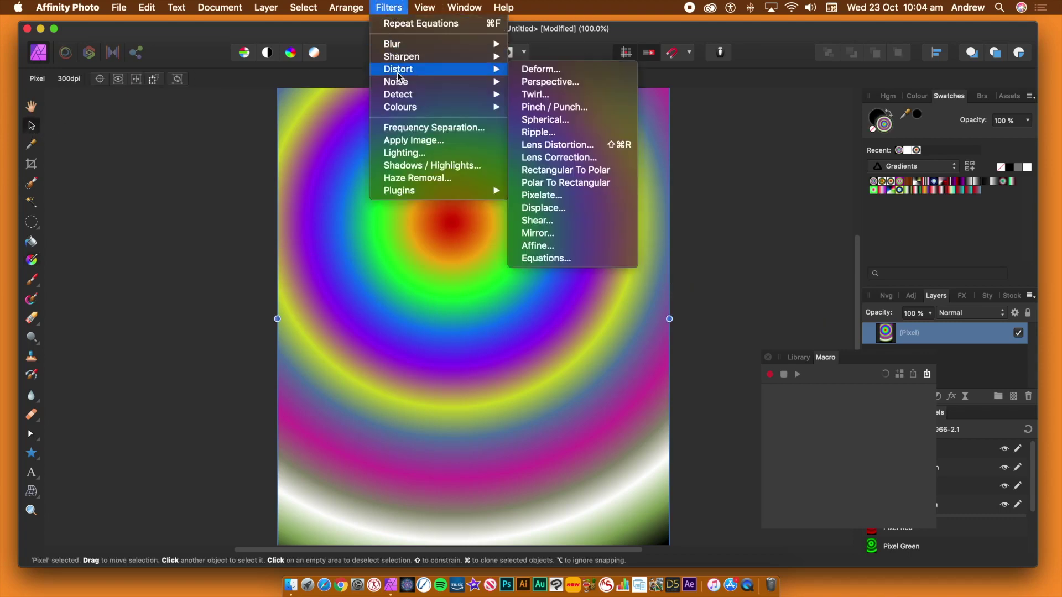
left_click(564, 261)
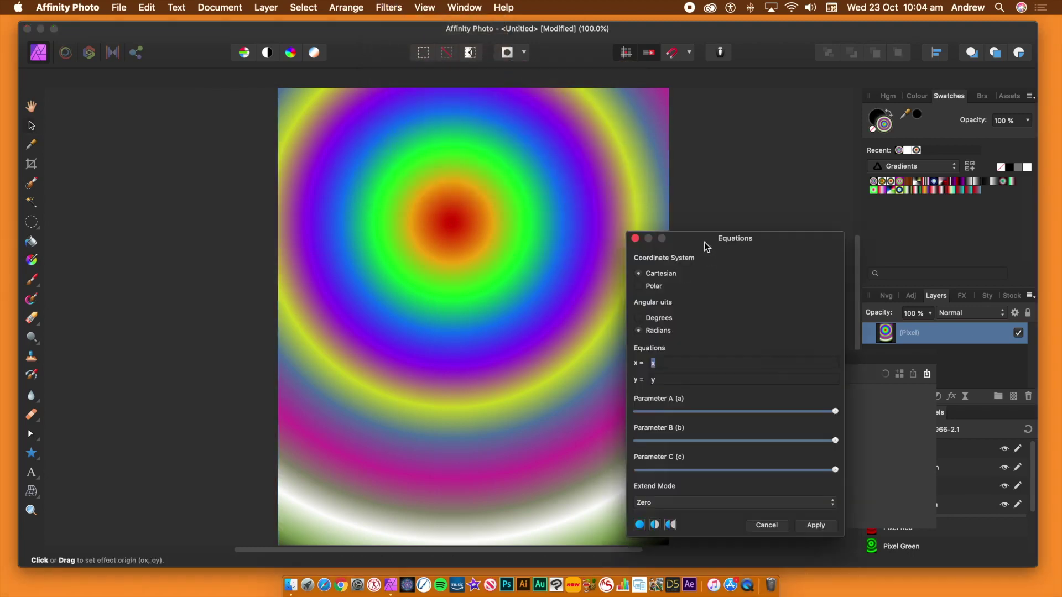
left_click_drag(704, 241, 614, 102)
left_click(489, 144)
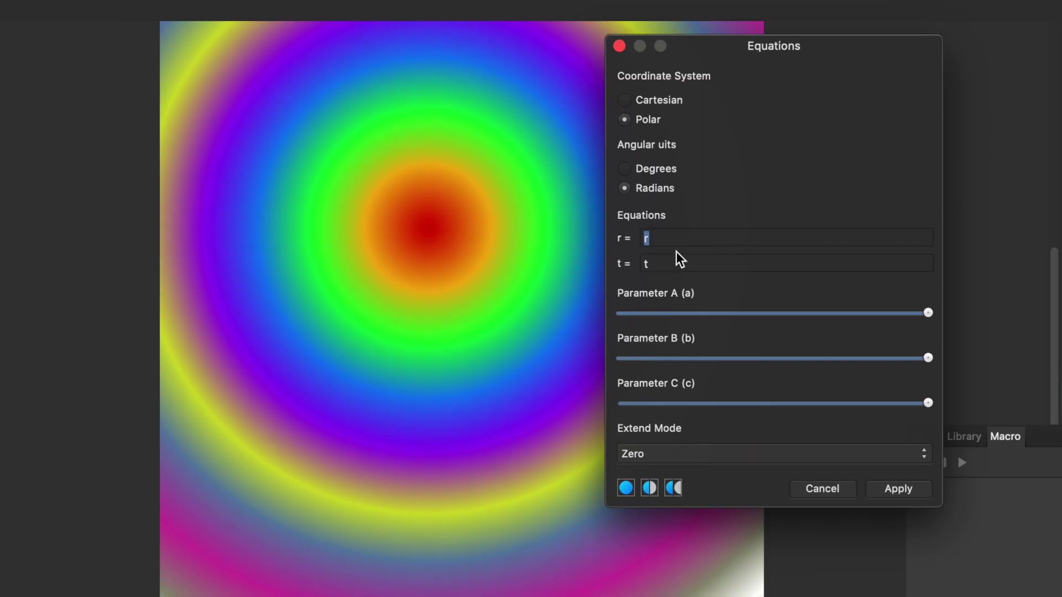
Enter r = r + (b*1000) and t = c*1000 + t*sin(r/(100*a)), then move the effect origin.
left_click(668, 237)
key("Tab")
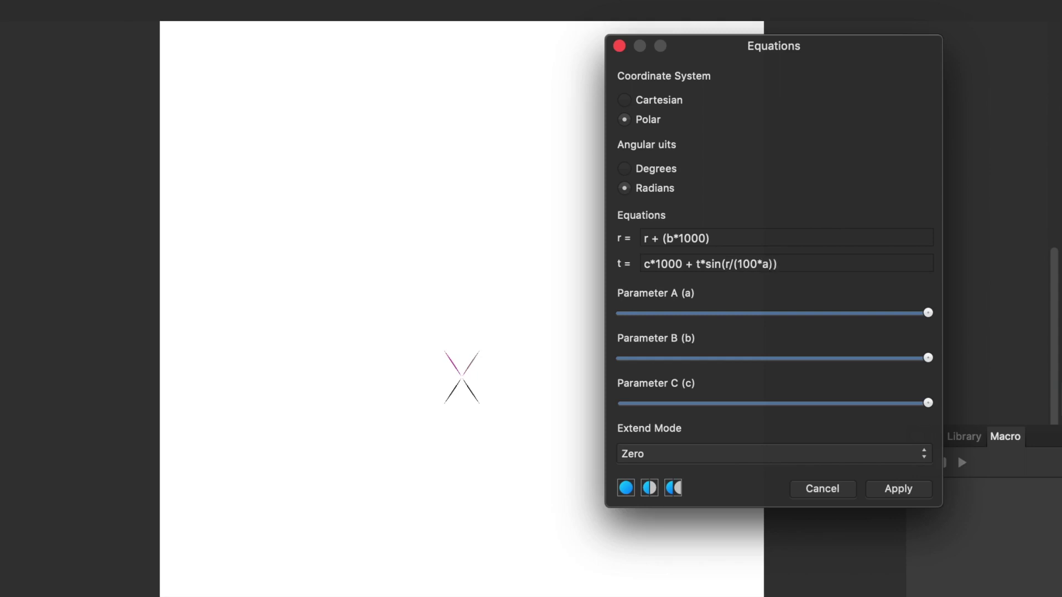
key("Tab")
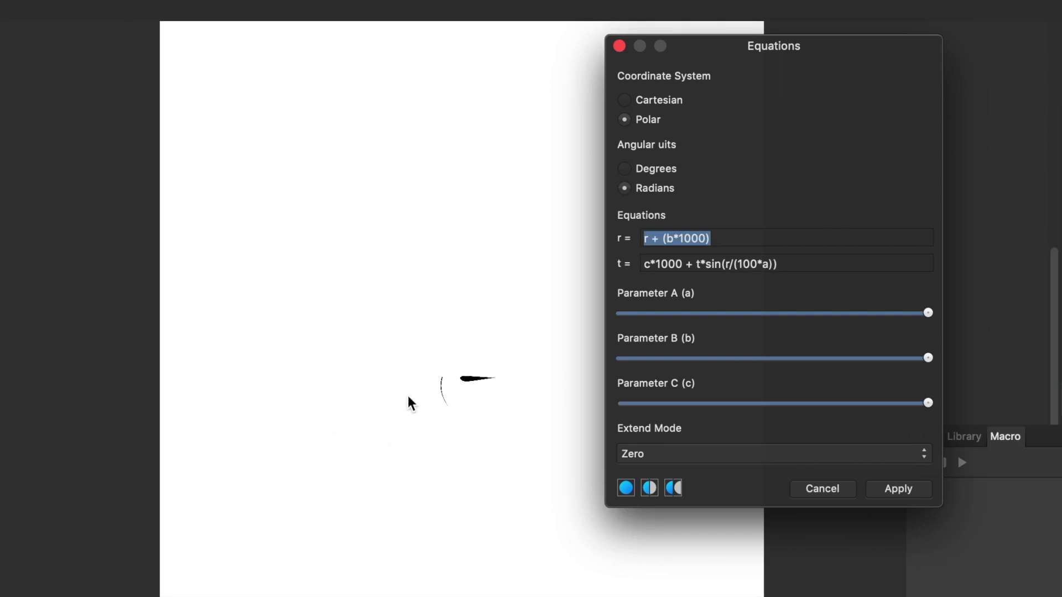
left_click_drag(411, 403, 486, 147)
Lower Parameters A, B and C and reposition the swirl centre on the canvas.
left_click_drag(928, 313, 761, 313)
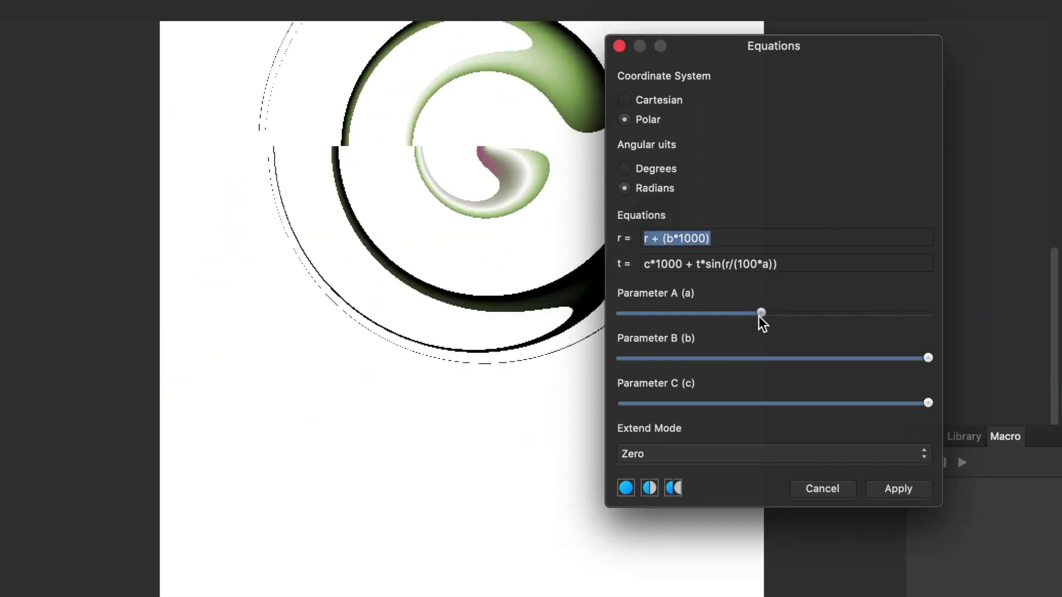
left_click_drag(929, 358, 707, 359)
left_click_drag(545, 180, 432, 332)
left_click_drag(928, 403, 818, 403)
Set Extend Mode to Mirror, then fine-tune the swirl centre and Parameter C.
left_click(758, 459)
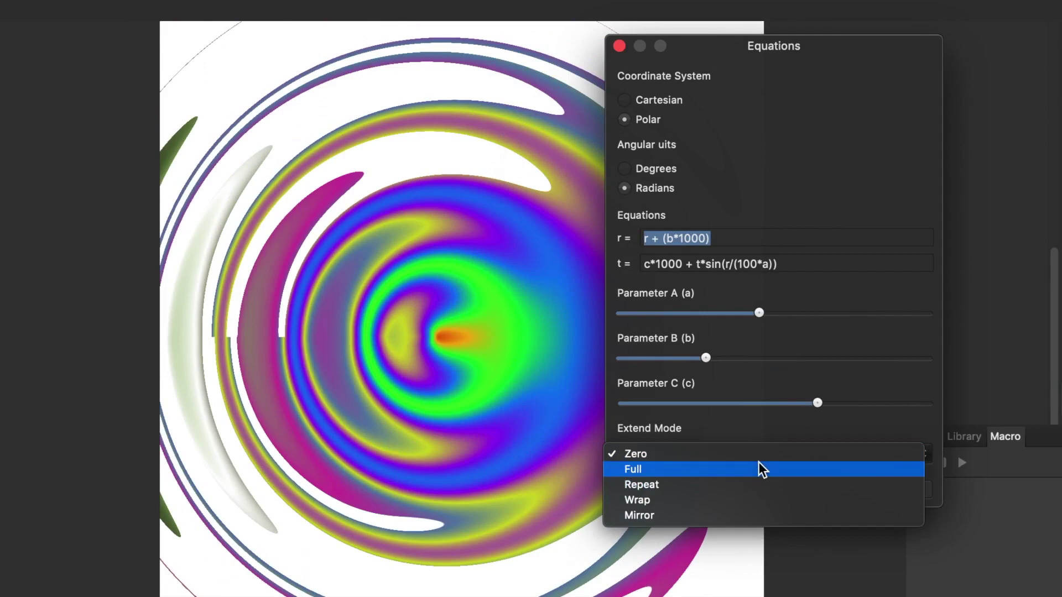
left_click(731, 515)
left_click_drag(437, 335, 577, 376)
mouse_move(815, 403)
left_mouse_down()
mouse_move(735, 405)
mouse_move(823, 403)
left_mouse_up()
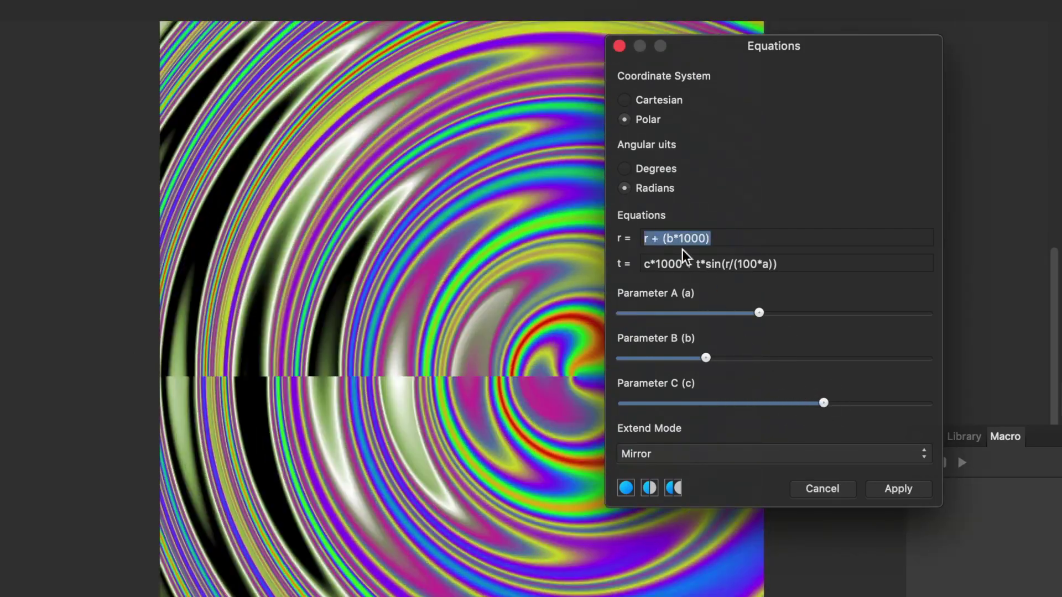
left_click(647, 261)
Rewrite the t equation as 2.2 * (c*1000 + t*sin(r/(100*a))).
type("(")
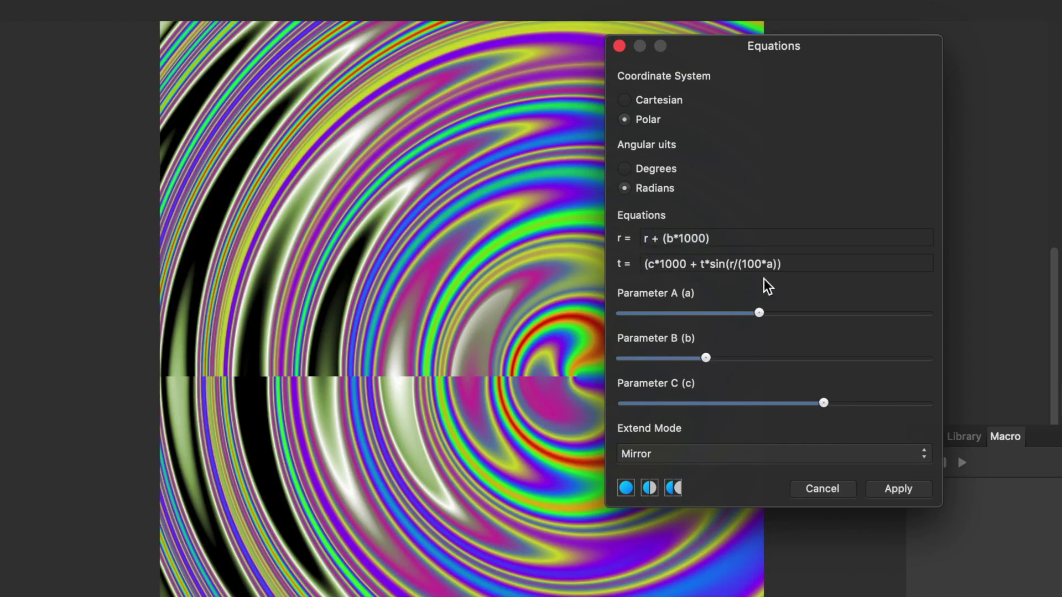
left_click(806, 263)
left_click(645, 264)
type("2.2 *")
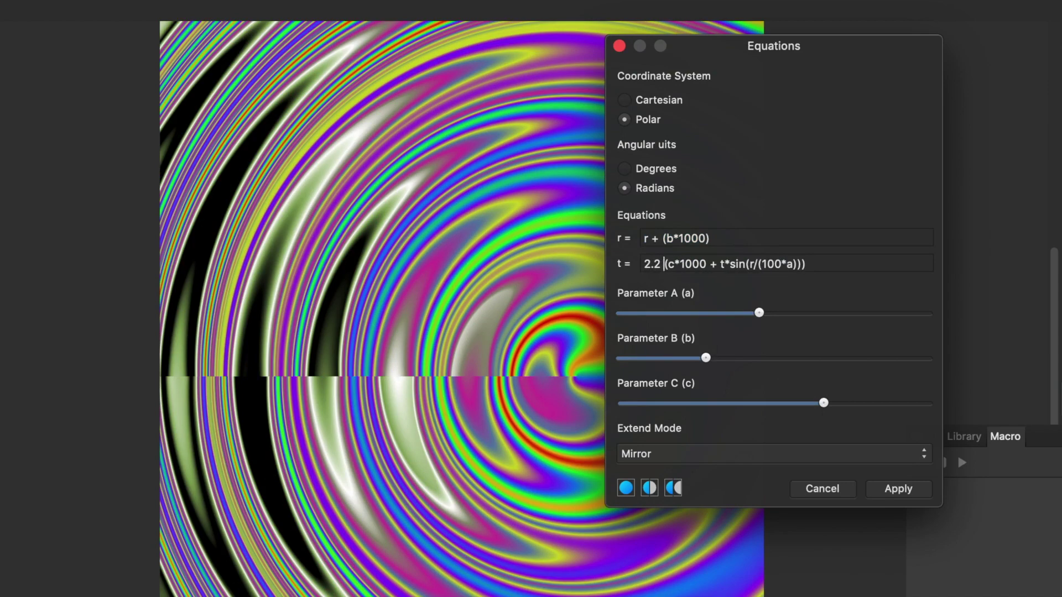
key("Tab")
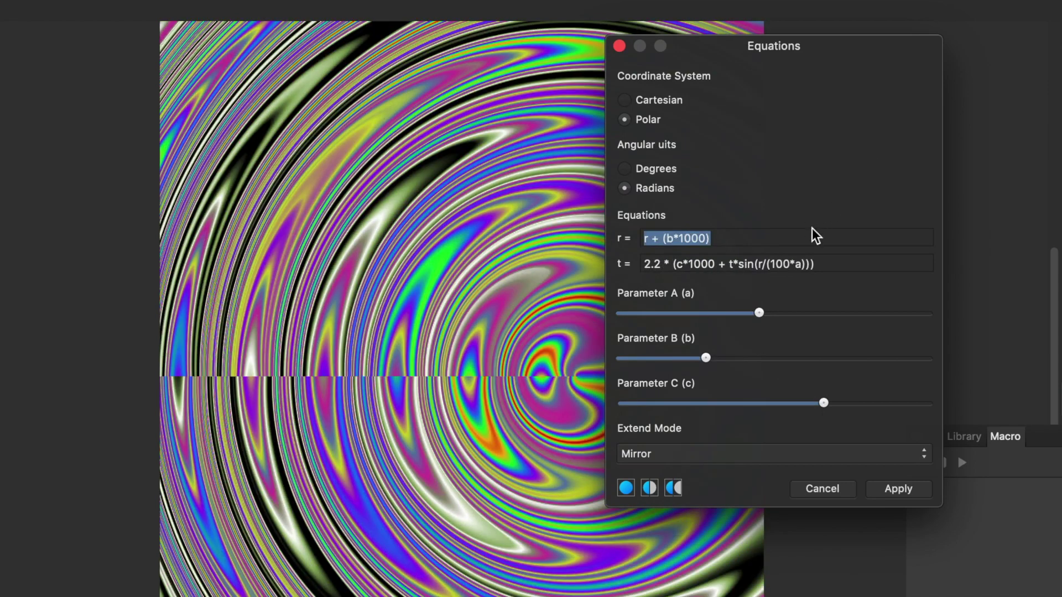
Copy the full t equation, ease Parameter A lower and apply the swirl.
left_click(831, 260)
left_click_drag(830, 260, 553, 239)
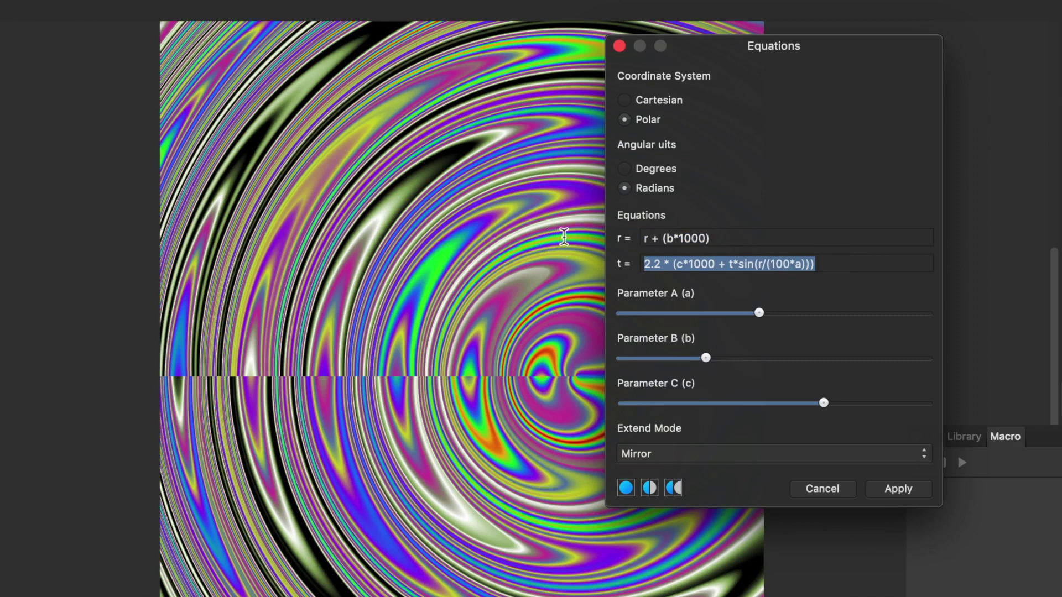
left_click_drag(849, 265, 588, 261)
key("cmd+c")
left_click_drag(759, 314, 716, 313)
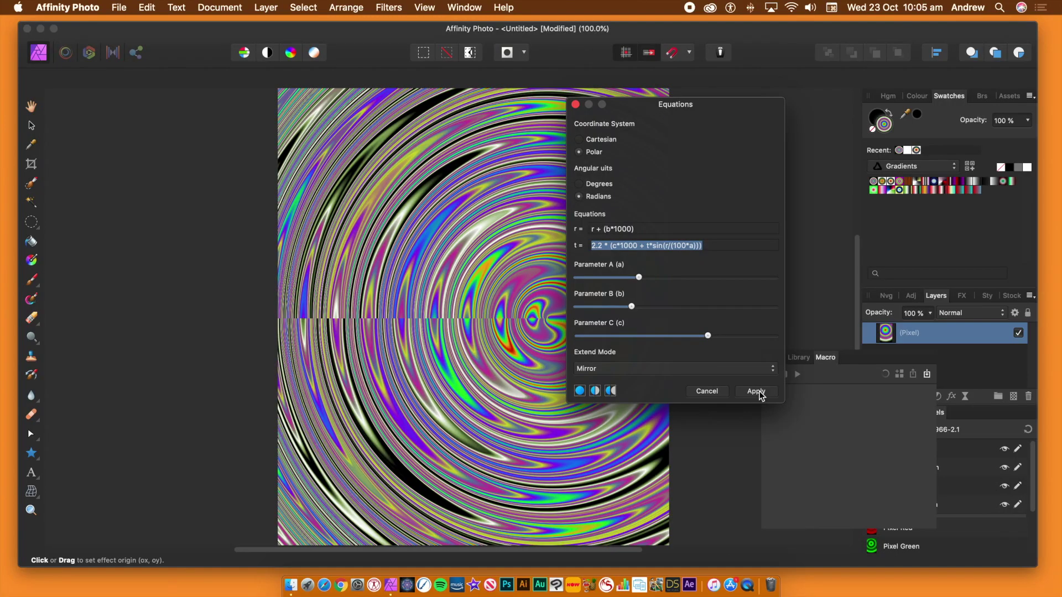
left_click(898, 489)
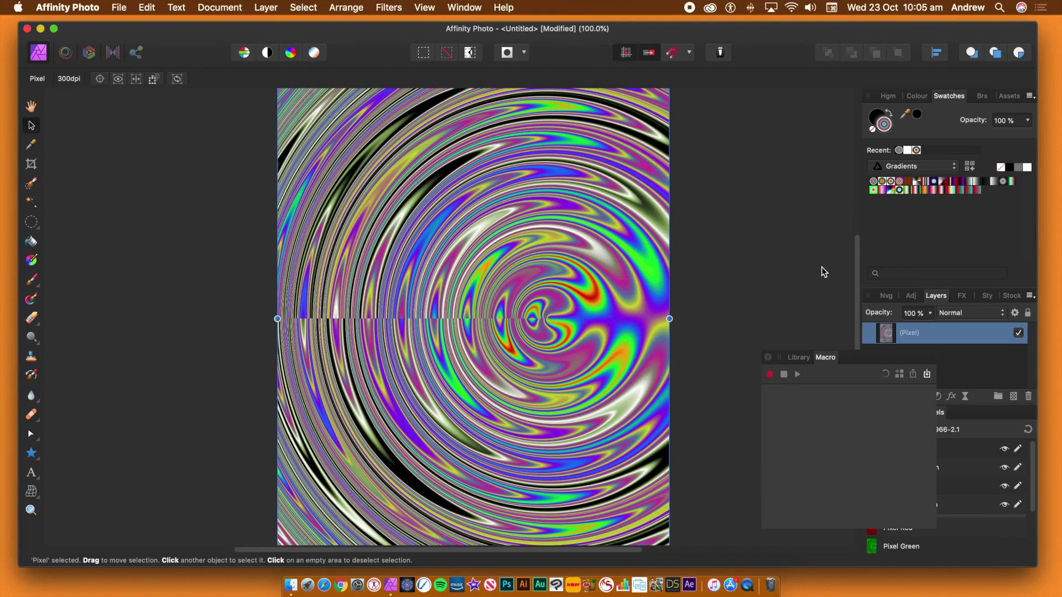
Draw an elliptical marquee over the upper-right swirl; trying Repeat Equations there is undone.
left_click(31, 222)
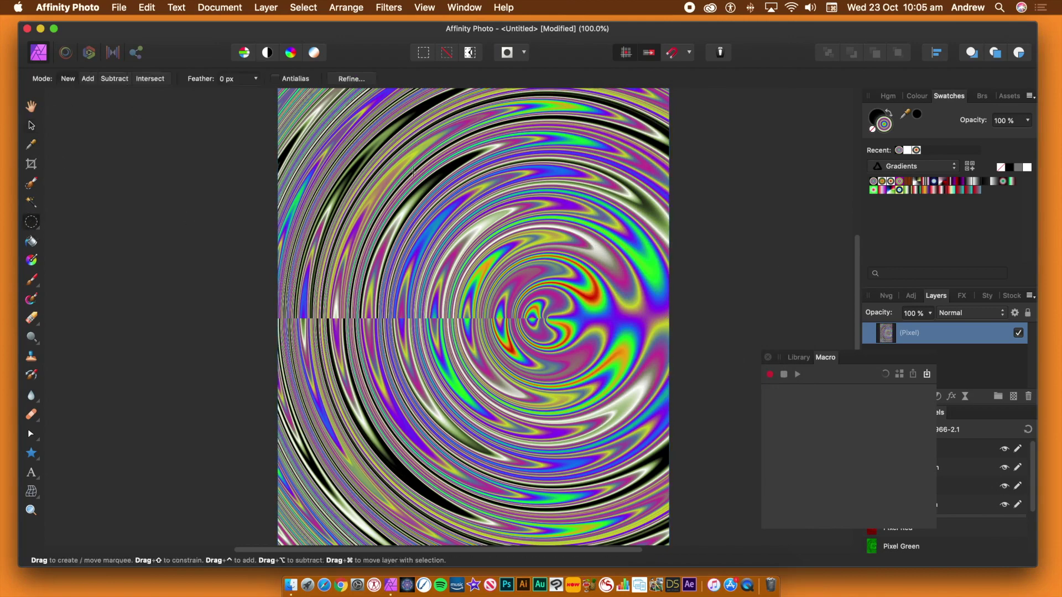
left_click_drag(424, 122, 648, 379)
left_click(391, 8)
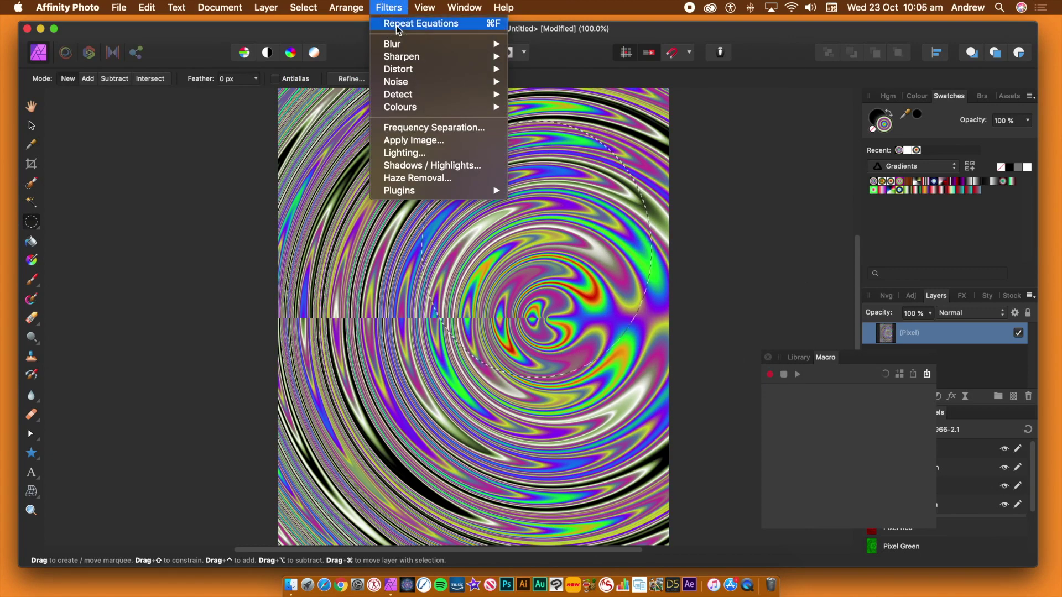
left_click(396, 24)
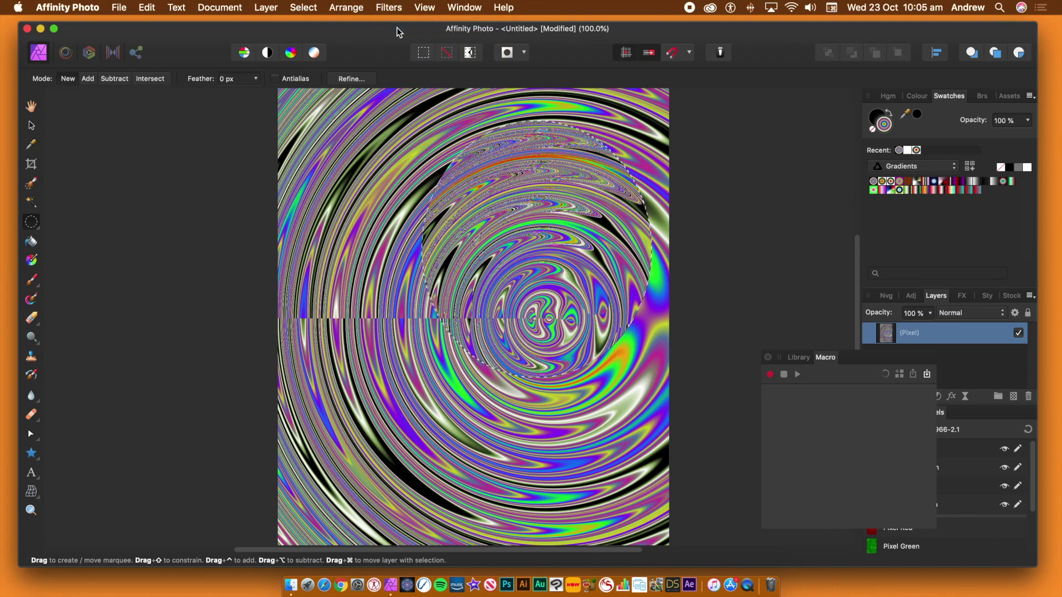
key("super+z")
Open polar Equations, append + (b* to the r equation and paste the copied t equation.
left_click(389, 7)
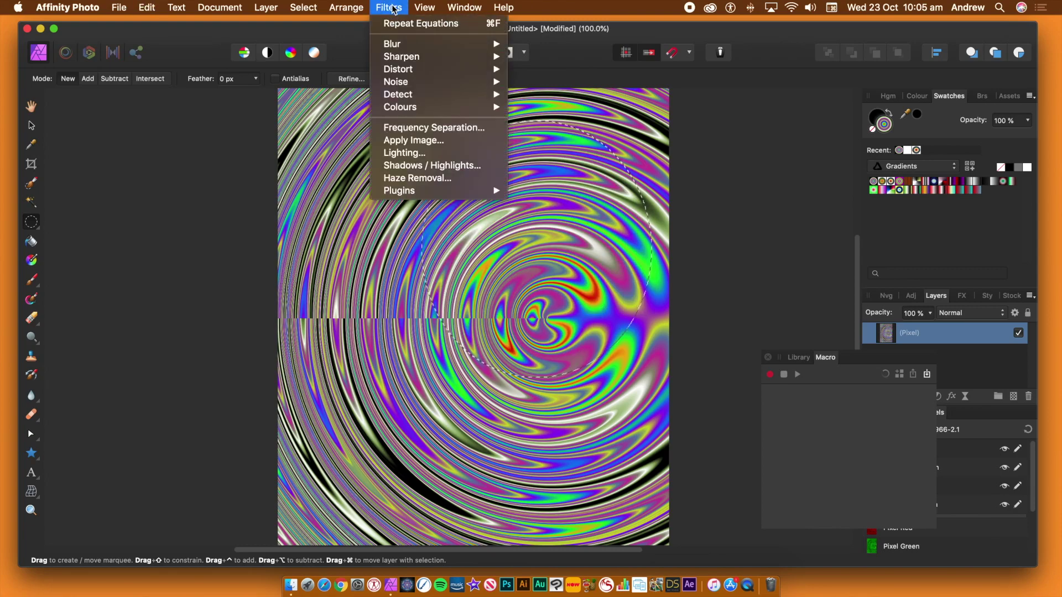
mouse_move(404, 69)
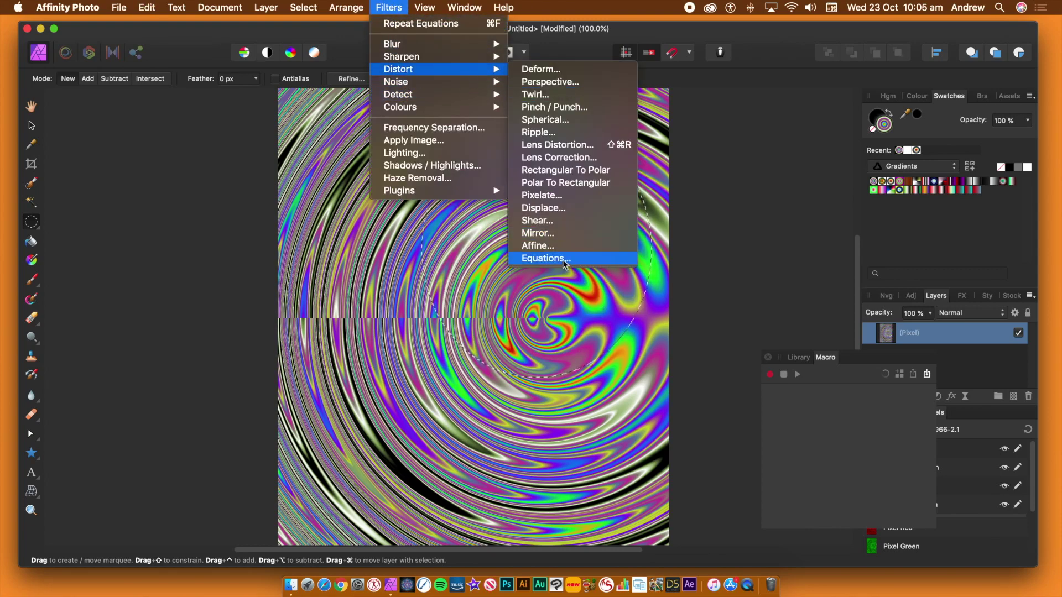
left_click(581, 257)
left_click_drag(703, 240, 570, 143)
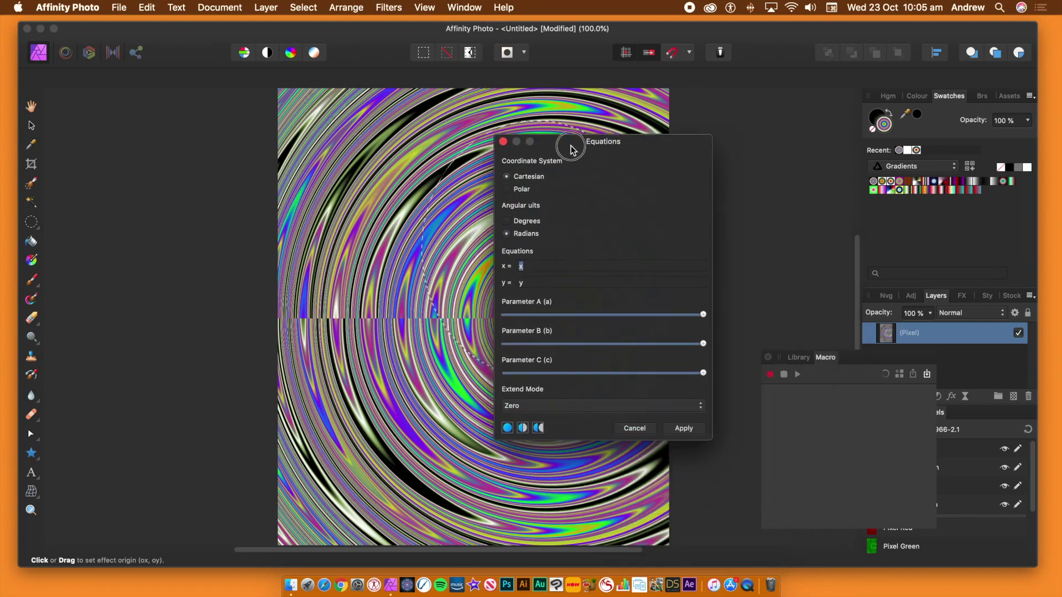
left_click(506, 188)
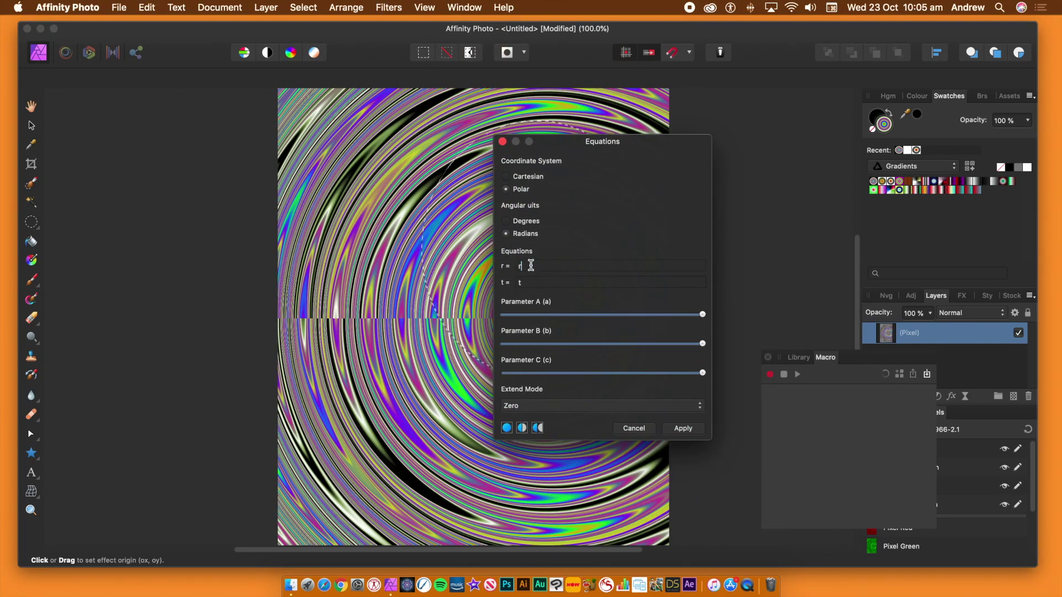
type("+ (b*1000")
key("Tab")
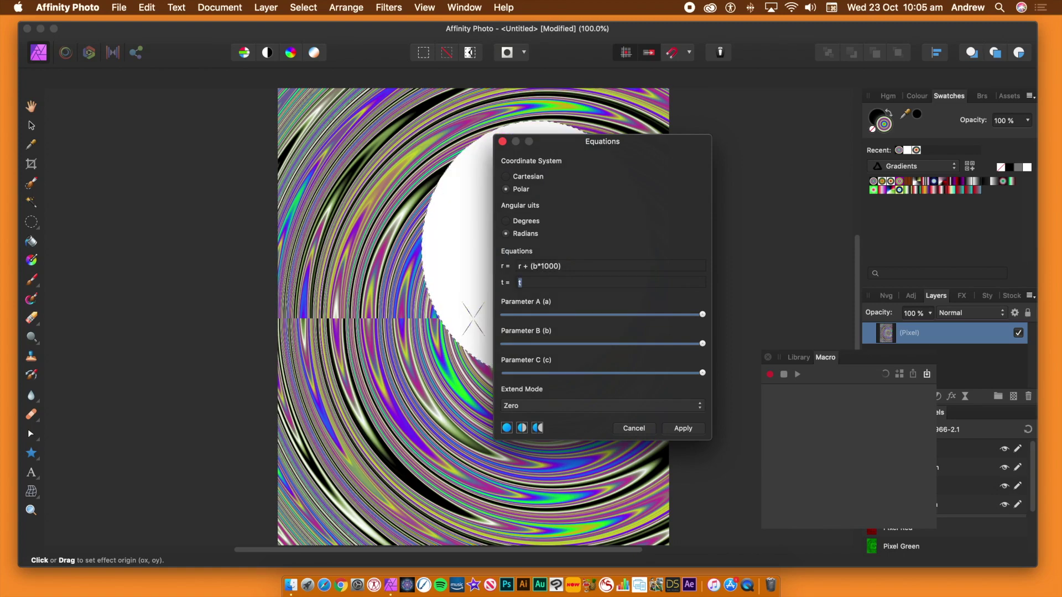
key("cmd+v")
key("shift+Tab")
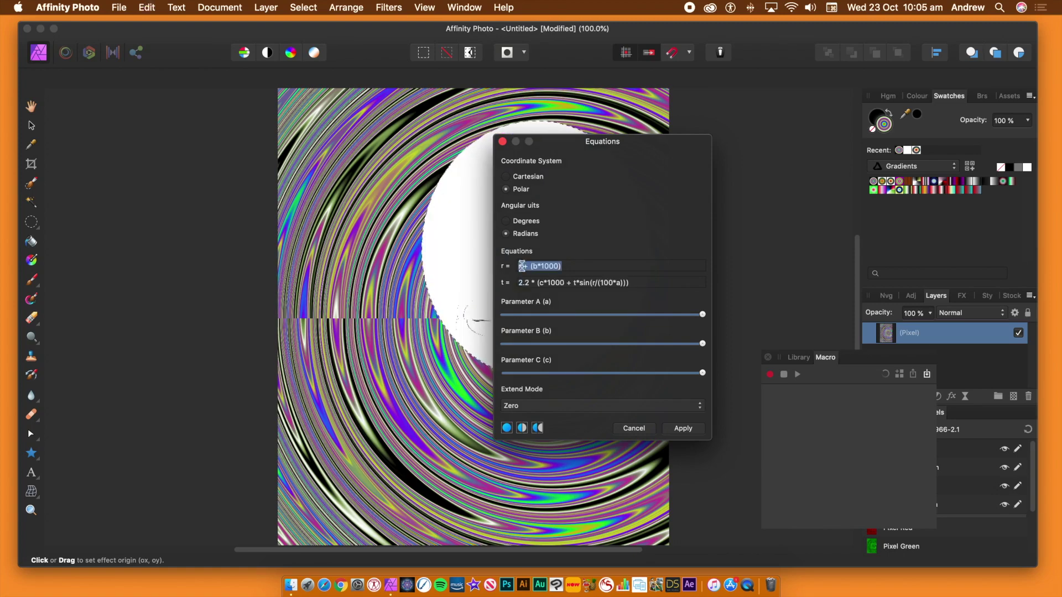
left_click(470, 313)
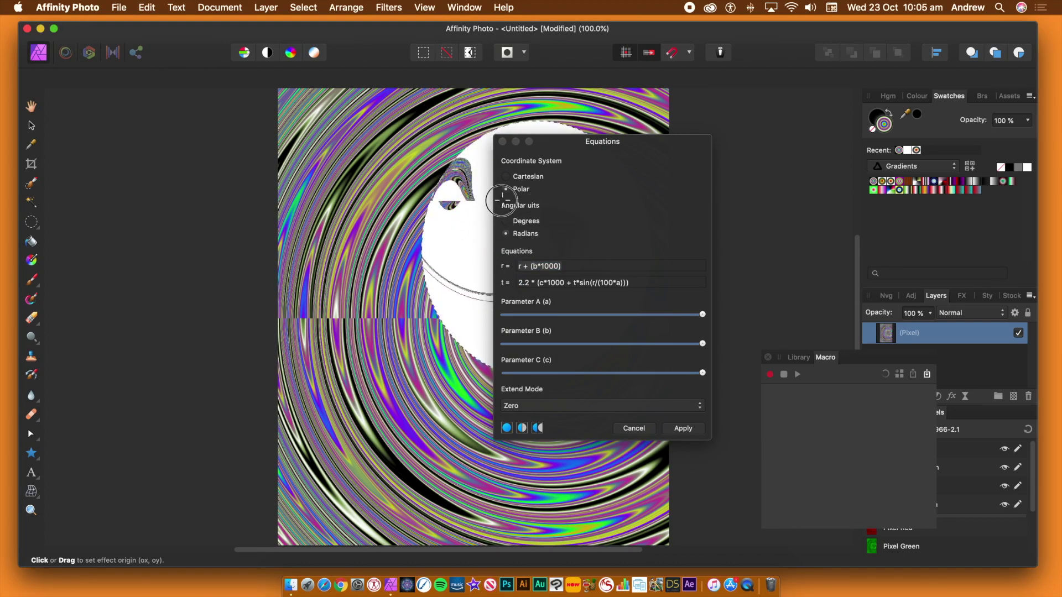
Adjust Parameters A, B and C and place the effect origin inside the ellipse.
left_click_drag(647, 315, 573, 314)
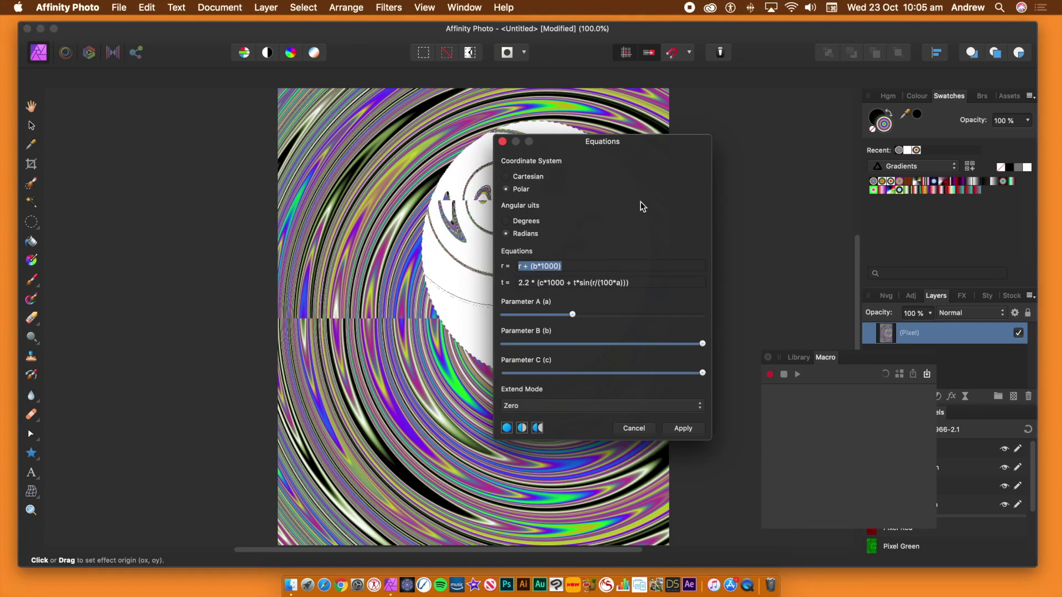
left_click_drag(568, 144, 700, 134)
left_click_drag(704, 362, 662, 363)
left_click_drag(703, 304, 736, 304)
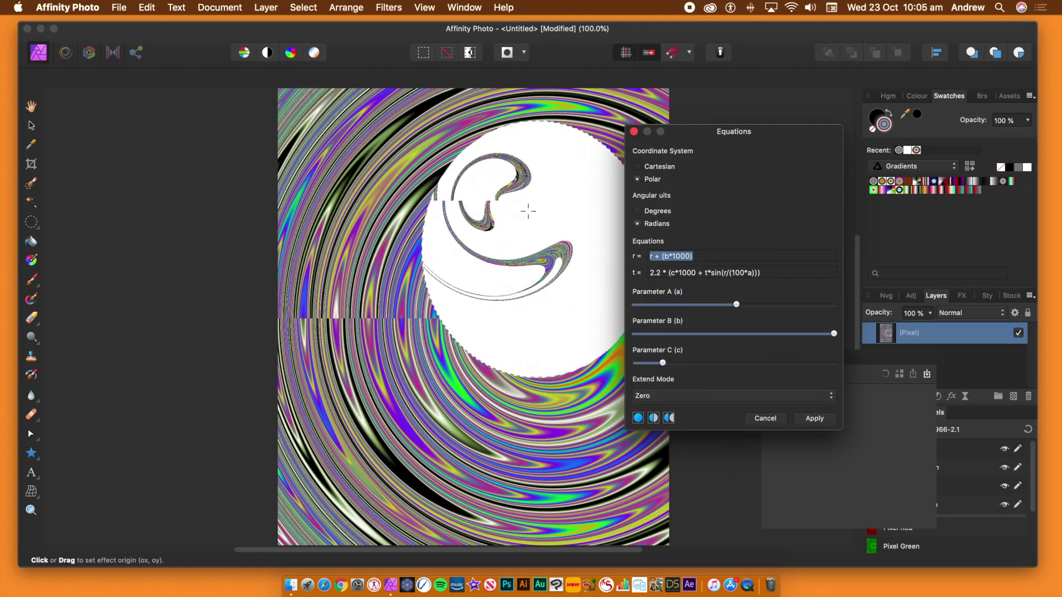
left_click(577, 313)
left_click_drag(715, 334, 641, 334)
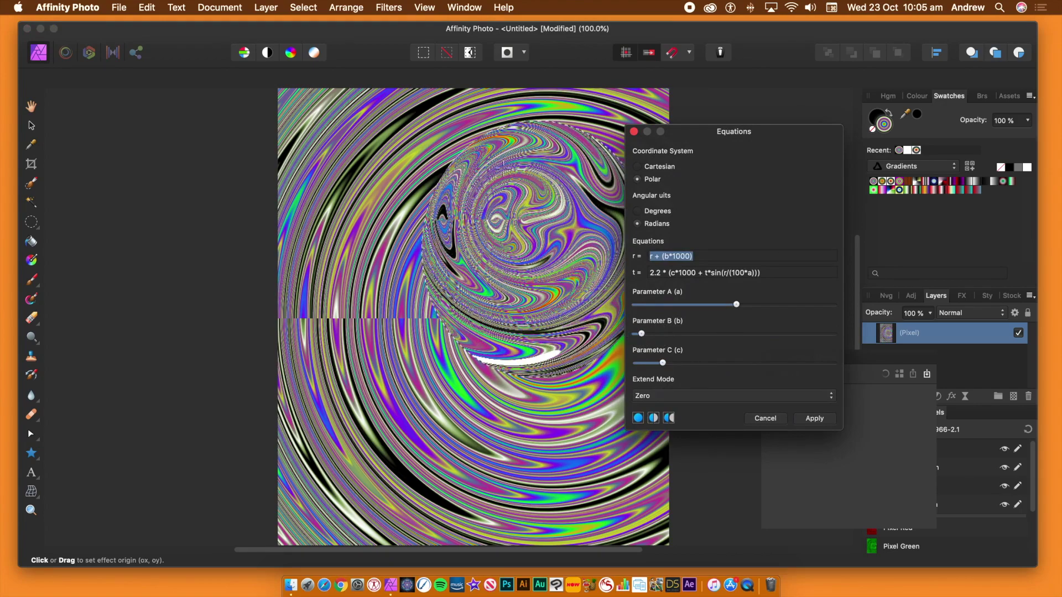
left_click(518, 223)
left_click_drag(518, 223, 534, 260)
Set Extend Mode to Mirror, nudge the origin lower right and apply the swirl.
left_click(671, 396)
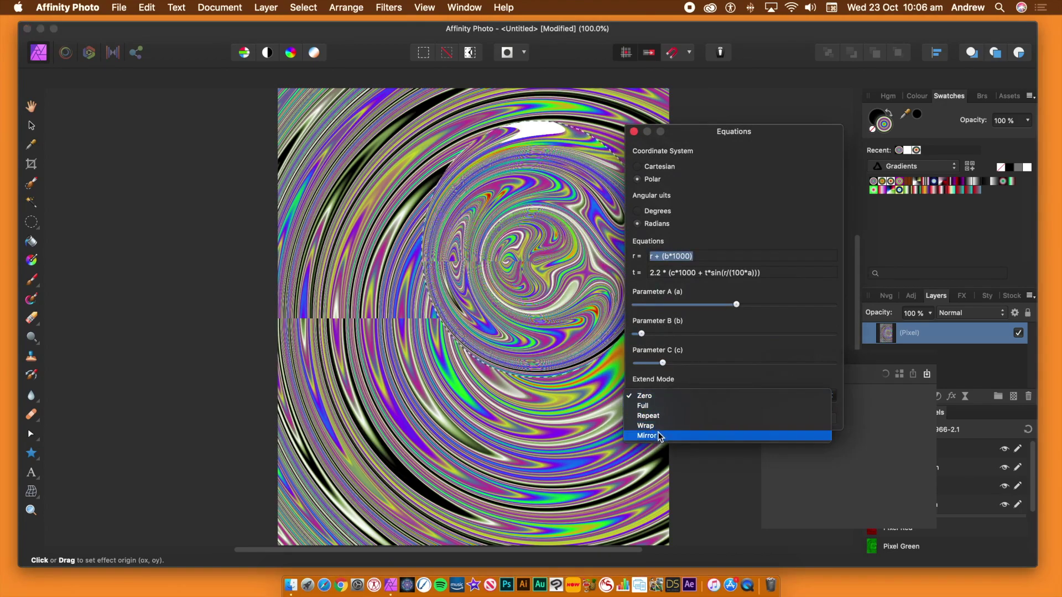
key("Return")
left_click(551, 272)
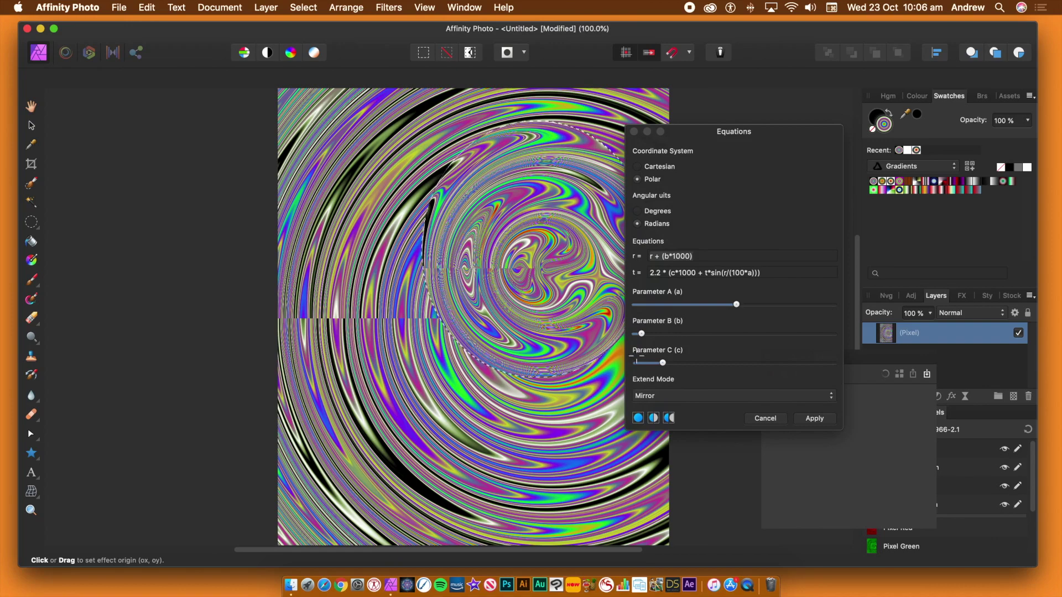
left_click(814, 418)
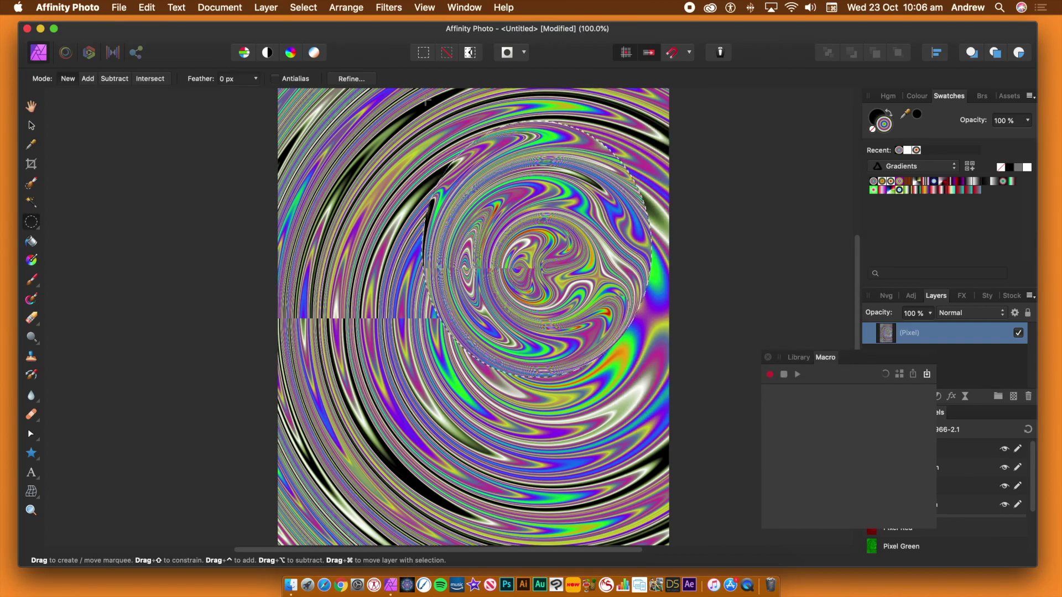
Deselect the ellipse and hide the twirled Pixel layer.
left_click(295, 8)
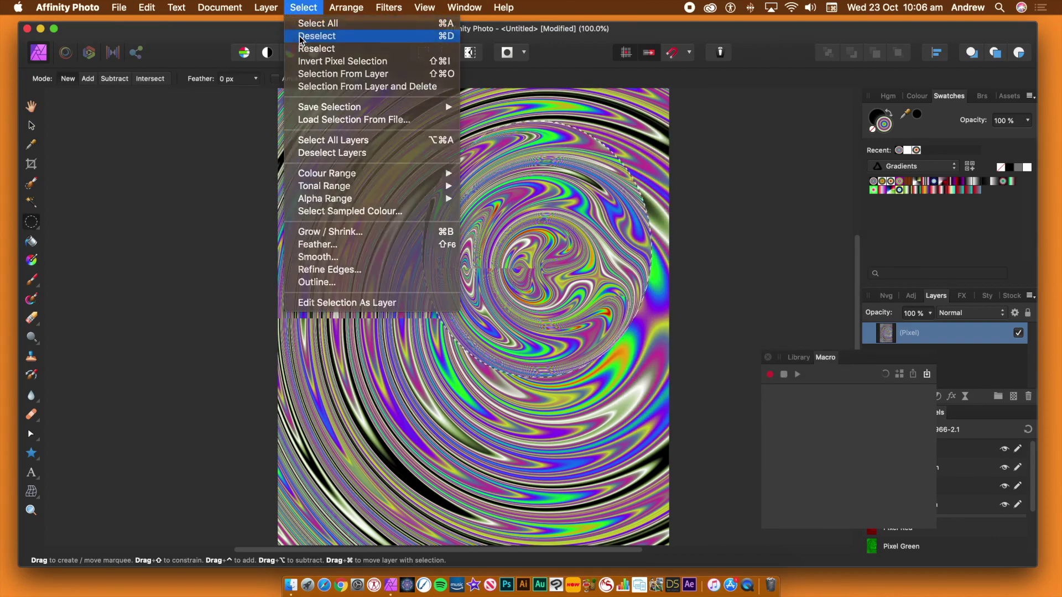
left_click(301, 36)
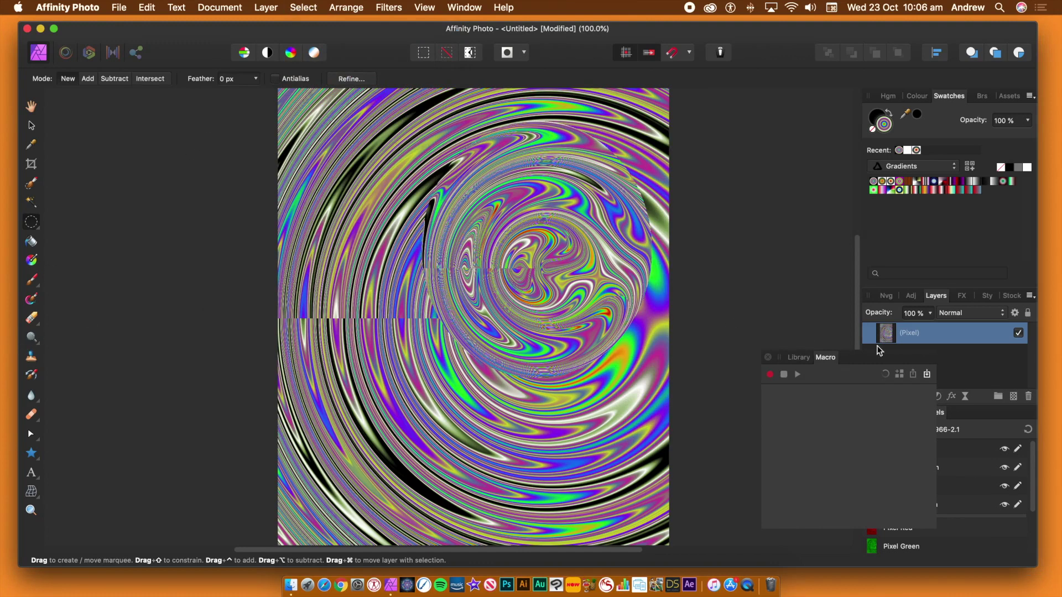
left_click(1017, 333)
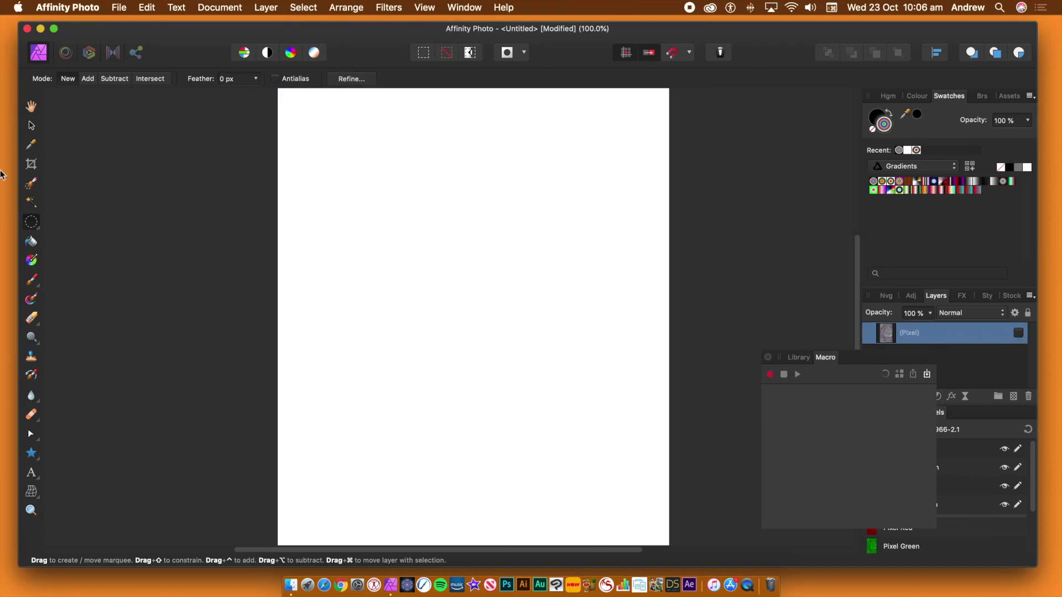
left_click(31, 454)
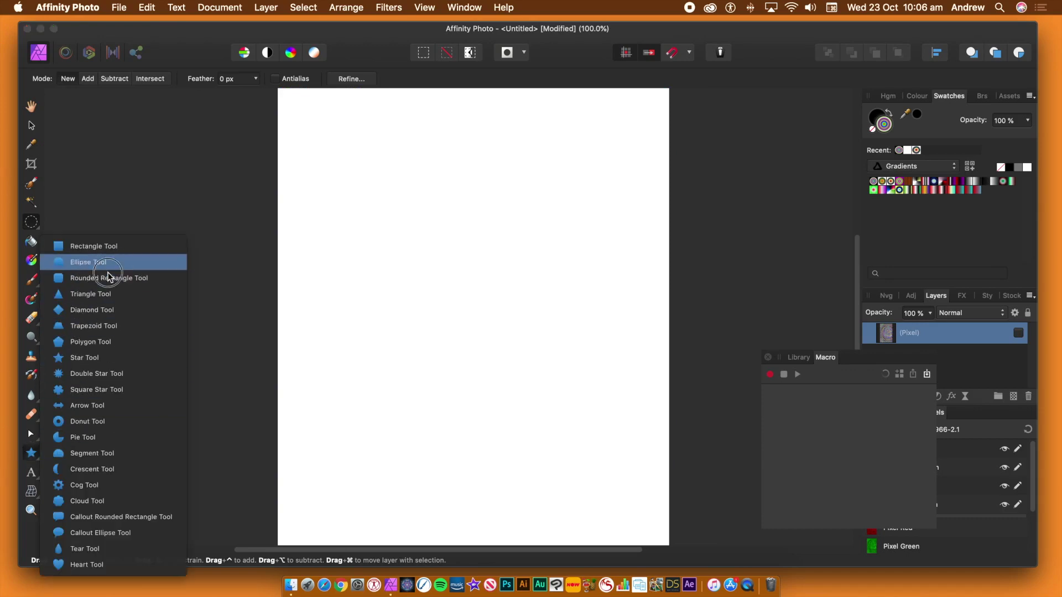
Draw a gradient-filled circle, then move it up and right and enlarge it.
left_click(176, 264)
left_click_drag(223, 197, 452, 428)
left_click(32, 126)
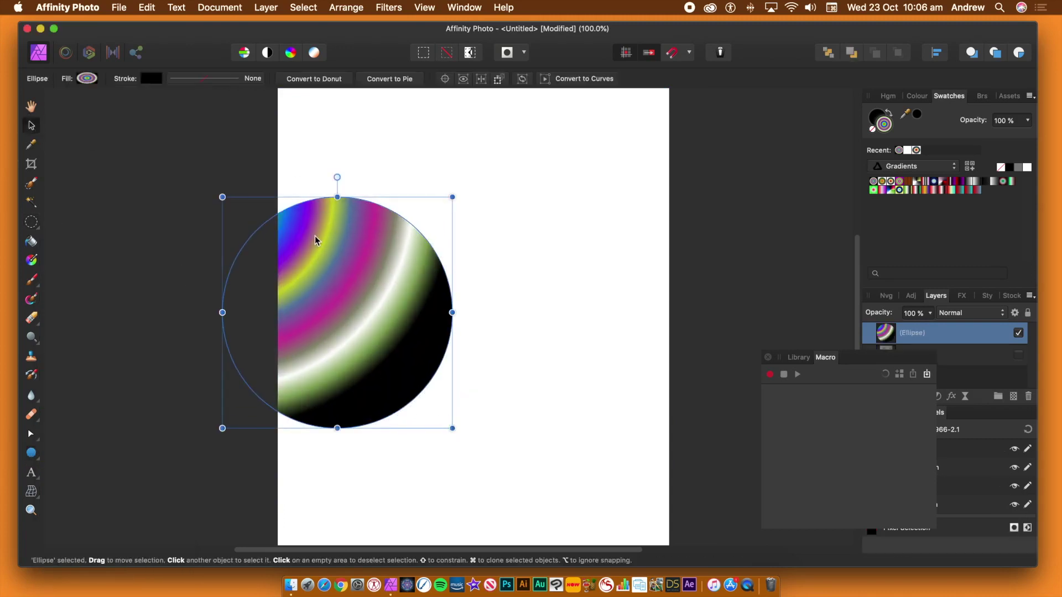
left_click_drag(318, 234, 400, 180)
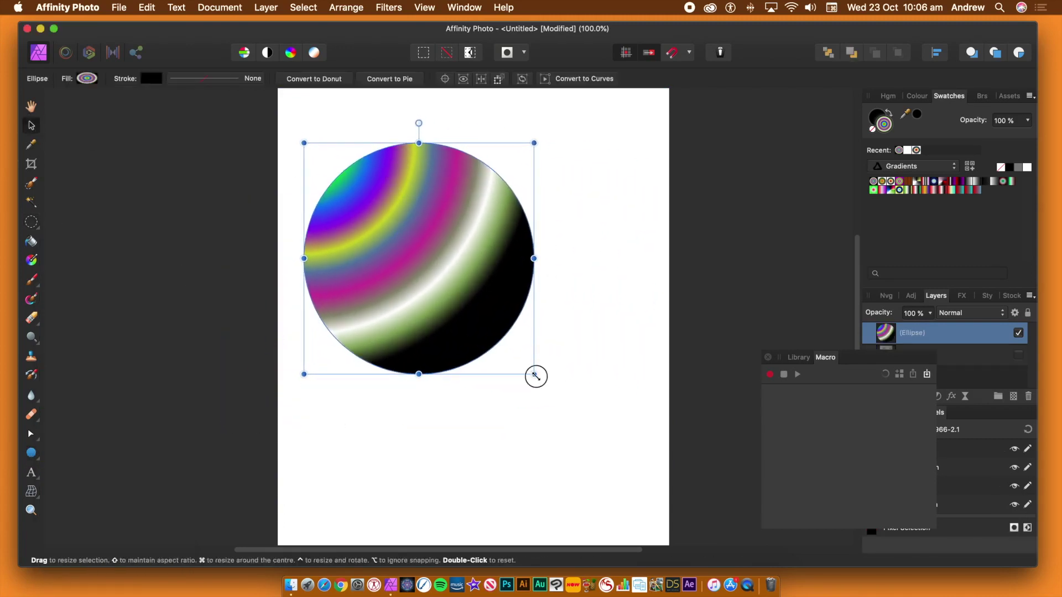
left_click_drag(535, 375, 637, 469)
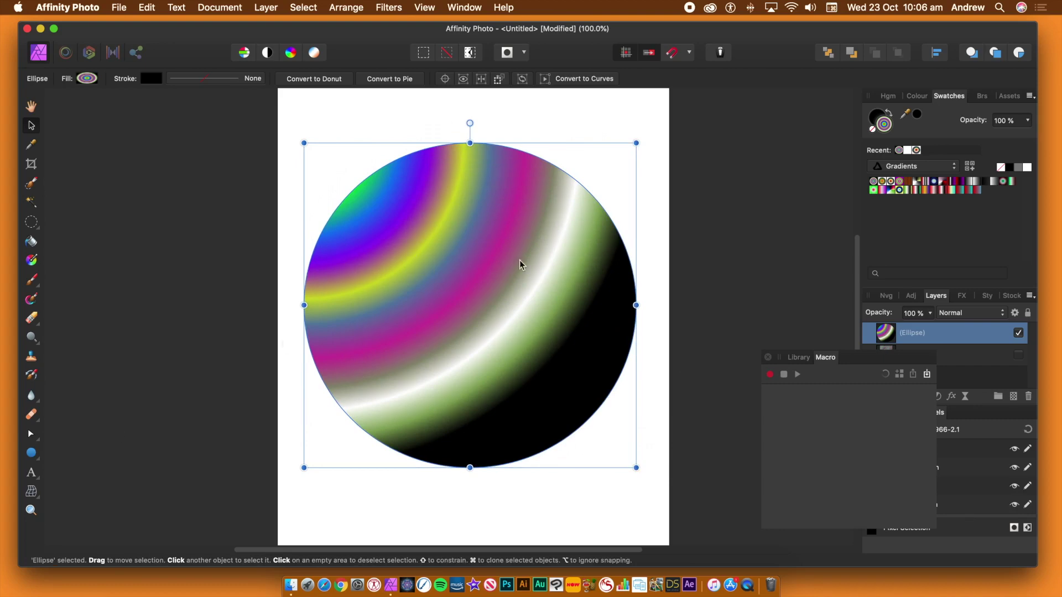
Open polar Equations on the circle and paste the twirl formula into the t equation.
left_click(394, 11)
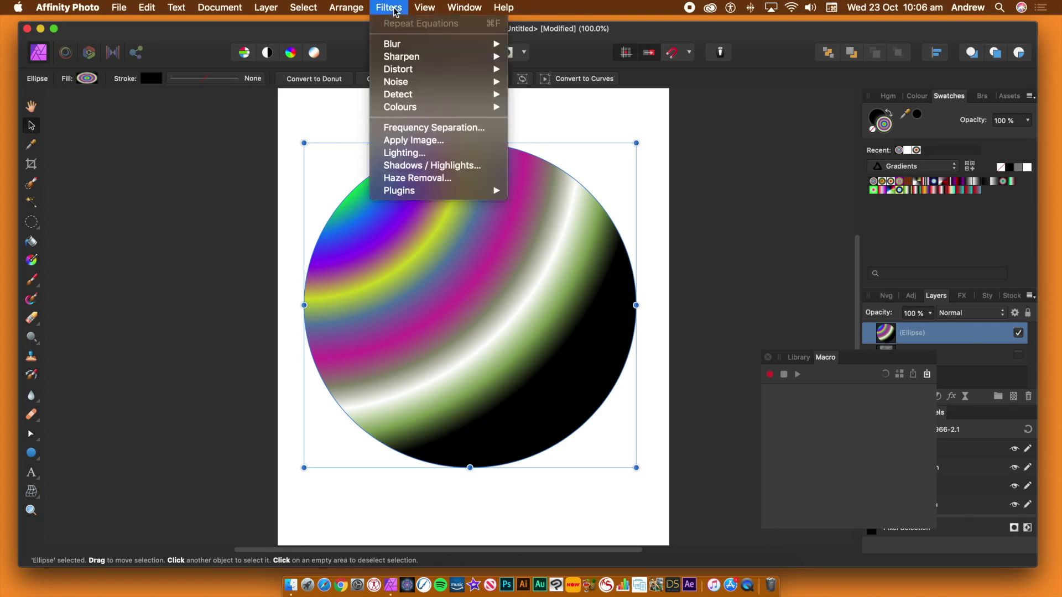
mouse_move(409, 69)
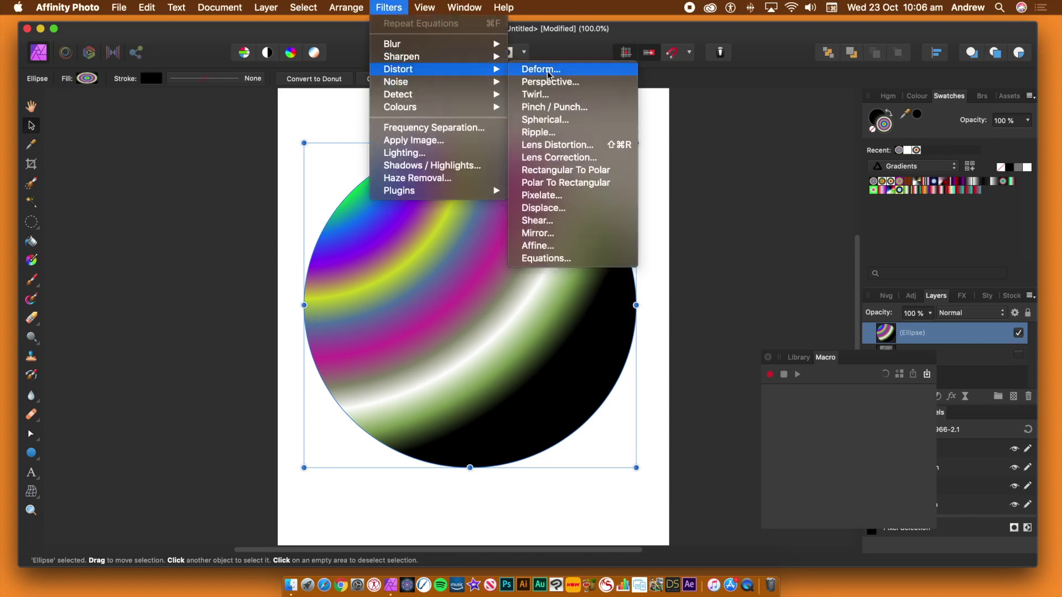
left_click(567, 260)
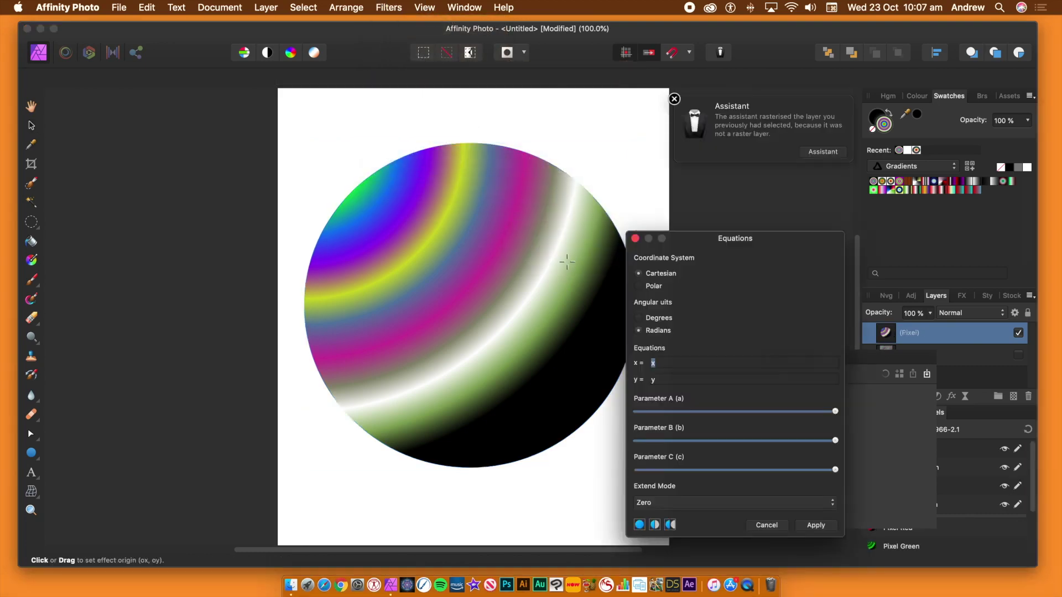
left_click(640, 286)
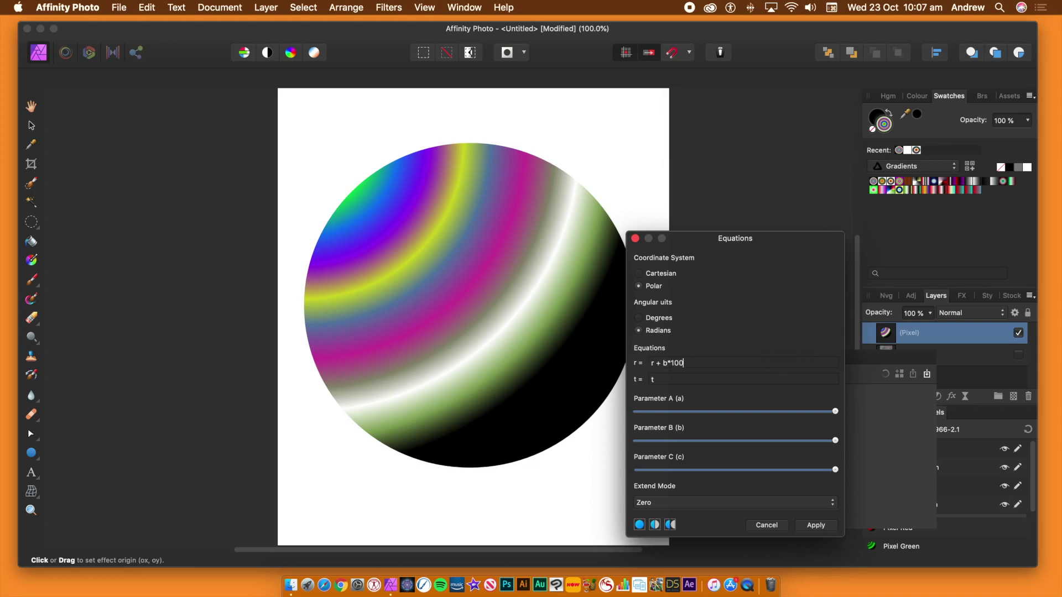
key("Tab")
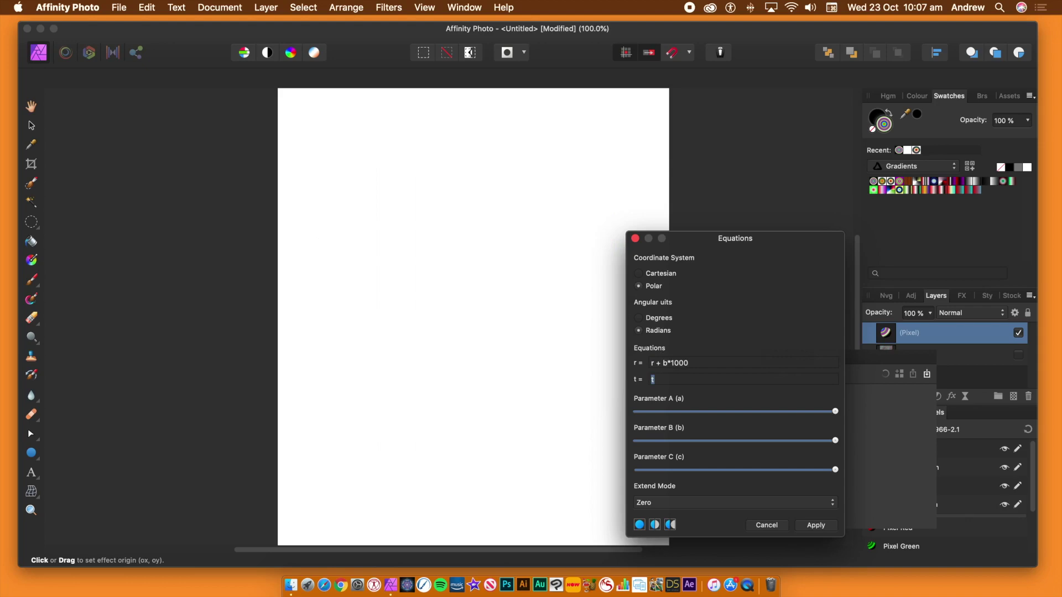
type("2.2 * (c*1000 + t*sin(r/(100*a)))")
key("Tab")
Try Mirror extend, lower Parameters A, B and C and reposition the swirl centre.
left_click(522, 301)
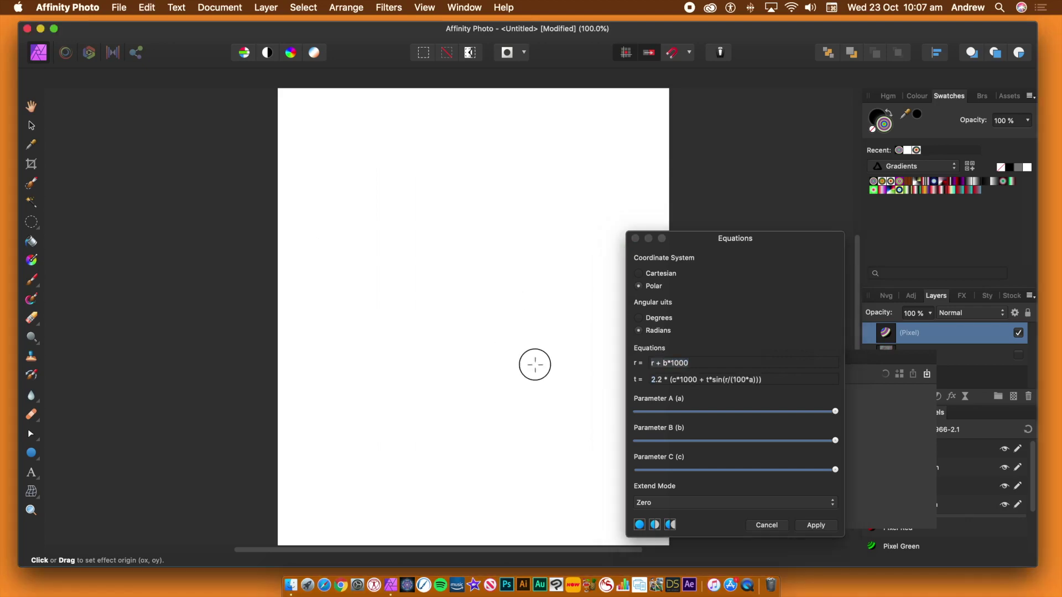
left_click(681, 502)
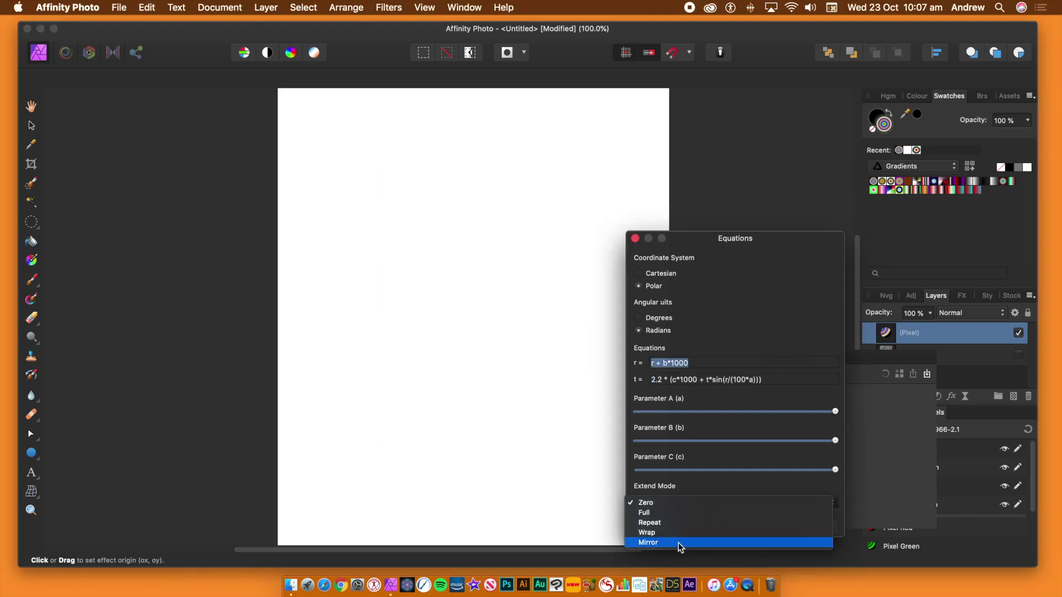
left_click(680, 534)
left_click_drag(578, 360, 473, 321)
left_click_drag(719, 440, 675, 441)
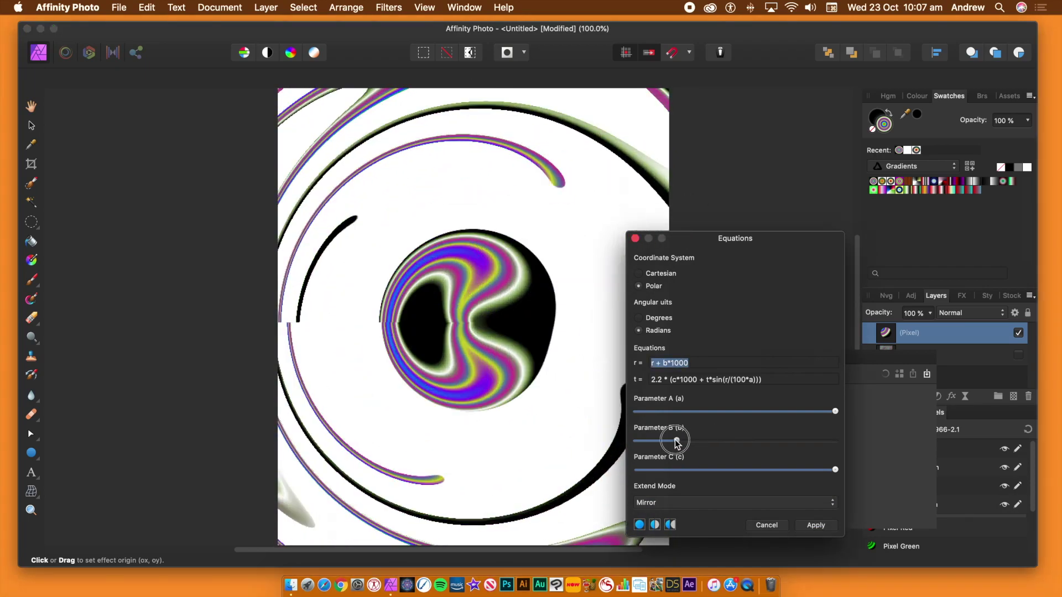
left_click_drag(740, 410, 703, 411)
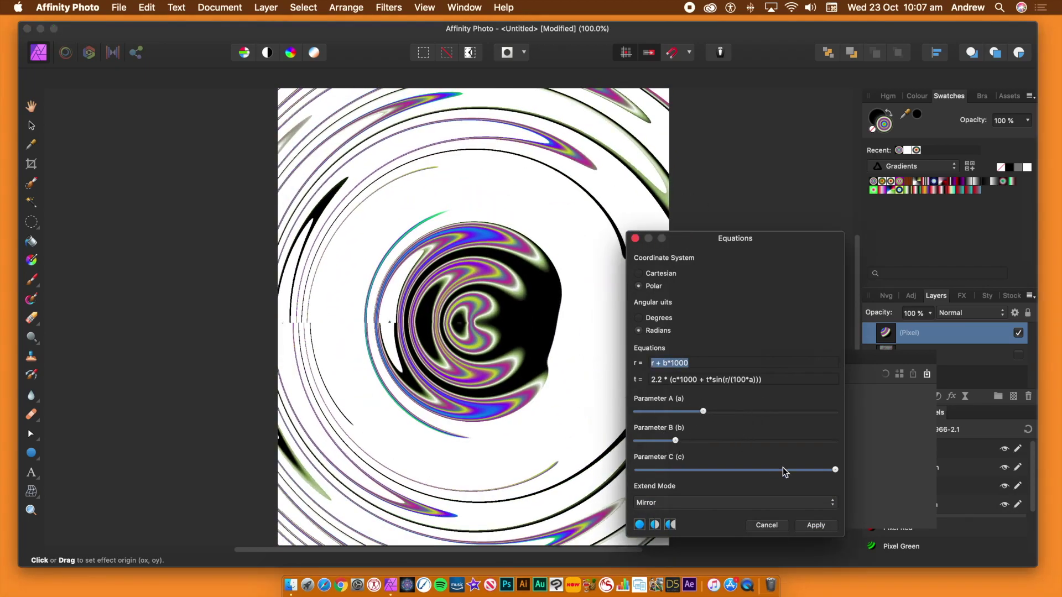
left_click_drag(836, 469, 670, 469)
left_click_drag(466, 276, 431, 348)
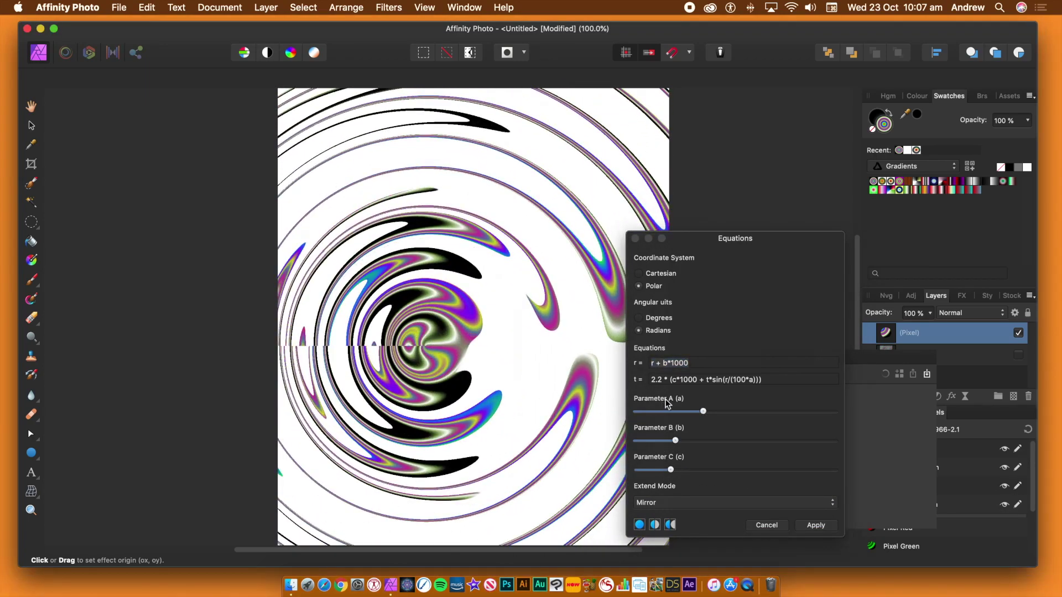
Switch Extend Mode to Zero, adjust the swirl centre and apply the distortion.
left_click(698, 501)
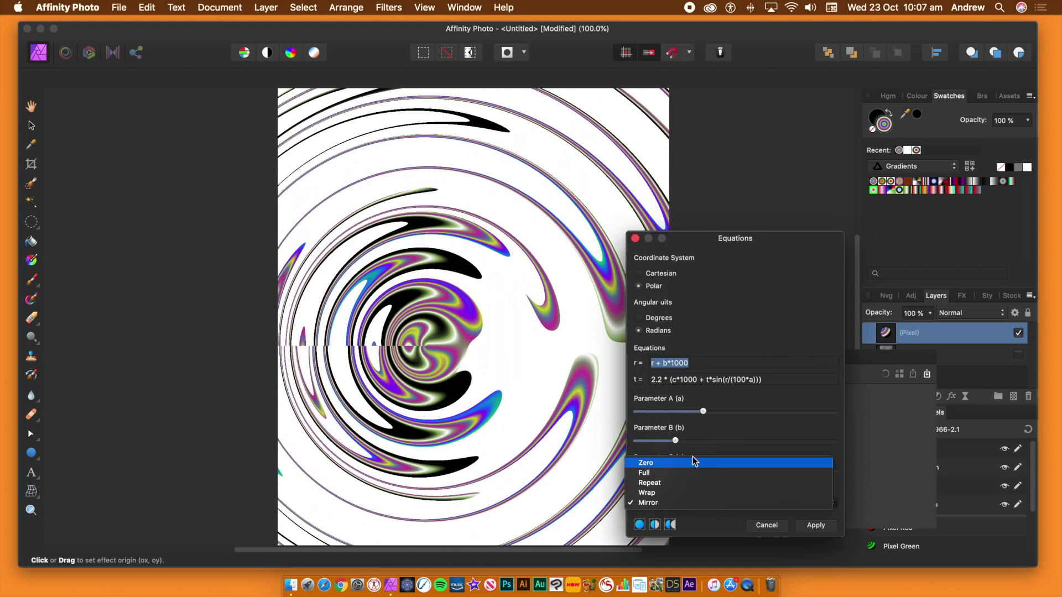
left_click(695, 464)
left_click_drag(486, 321, 436, 223)
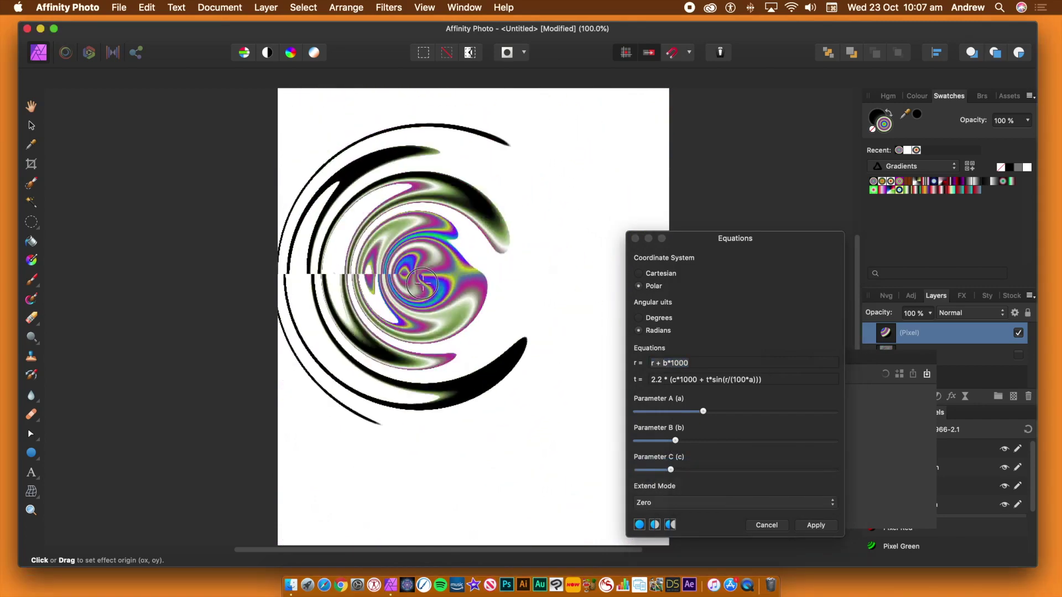
left_click_drag(422, 284, 431, 326)
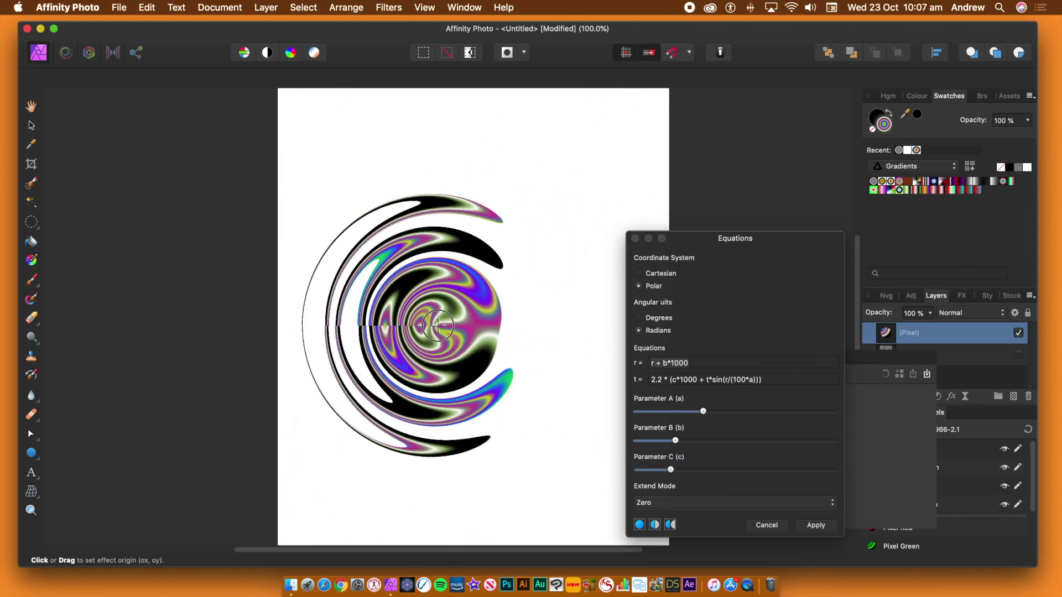
left_click(816, 526)
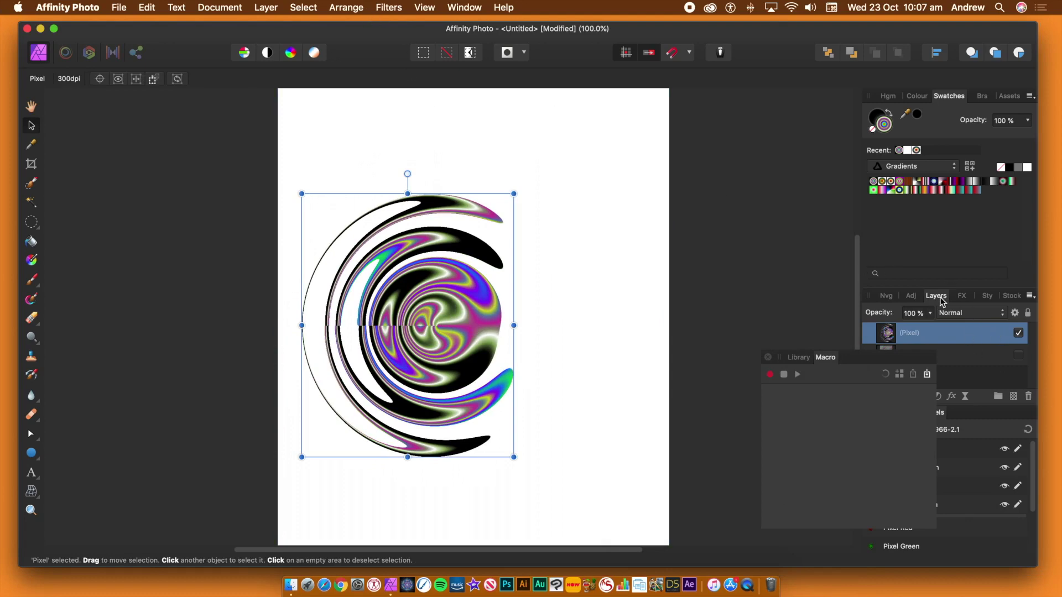
Add a 3D layer effect to the swirl with radius 22.2 px and softness 1.4 px.
left_click_drag(862, 346, 762, 391)
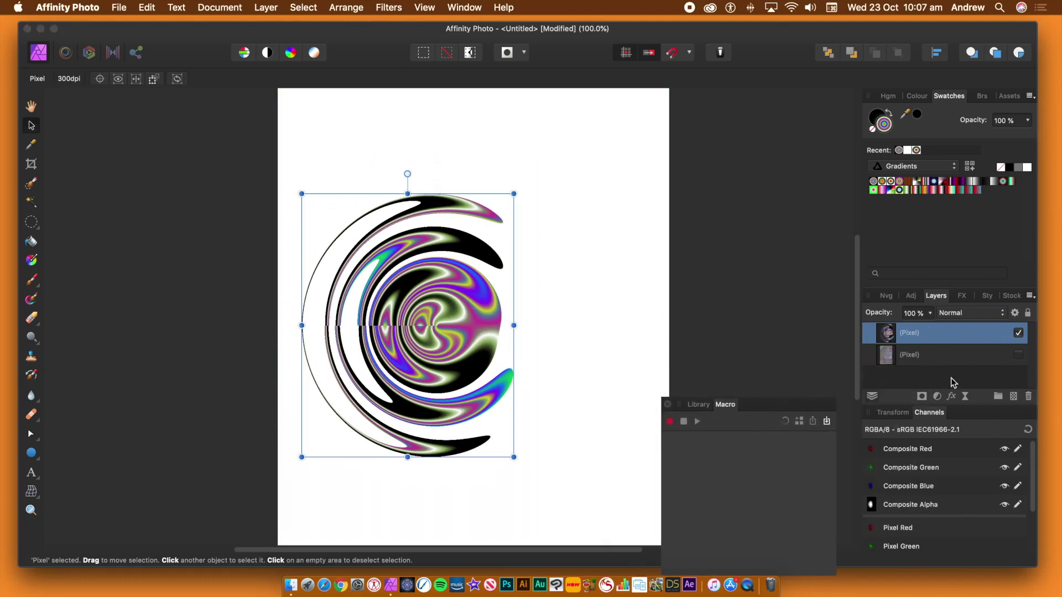
left_click(952, 397)
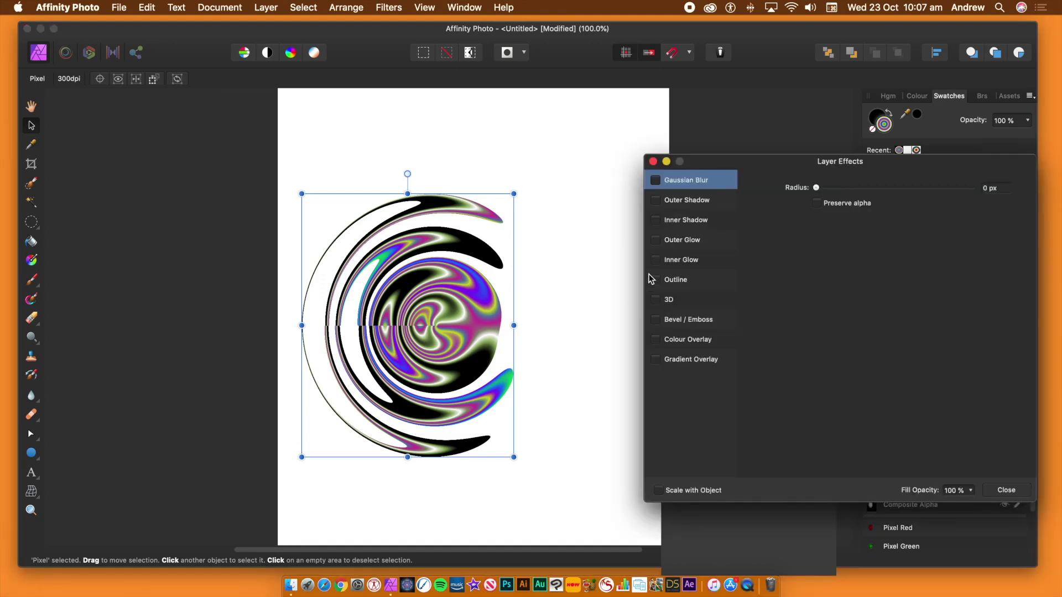
left_click(656, 300)
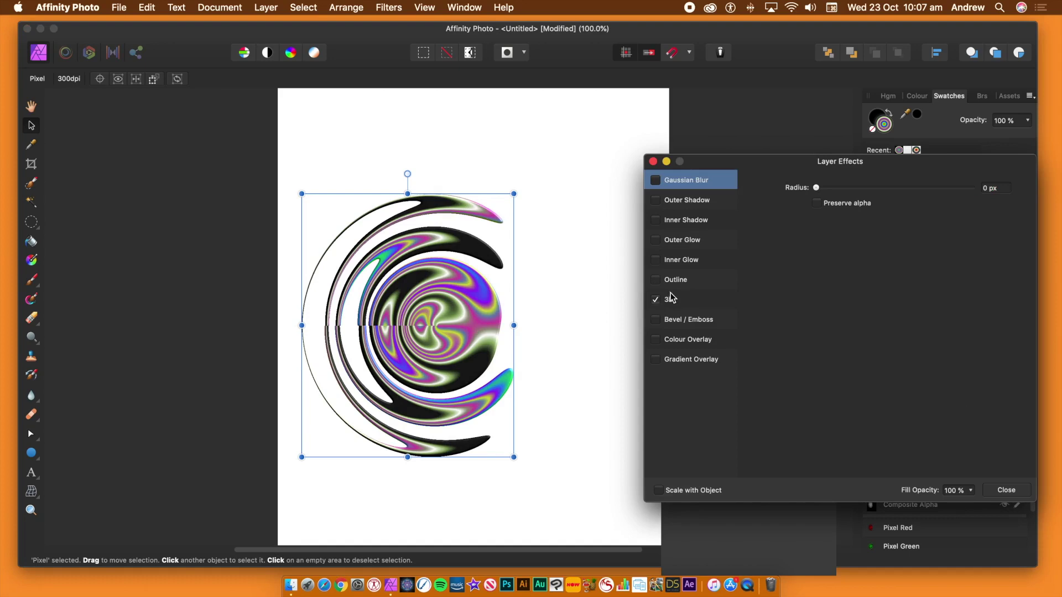
left_click(671, 299)
left_click(905, 188)
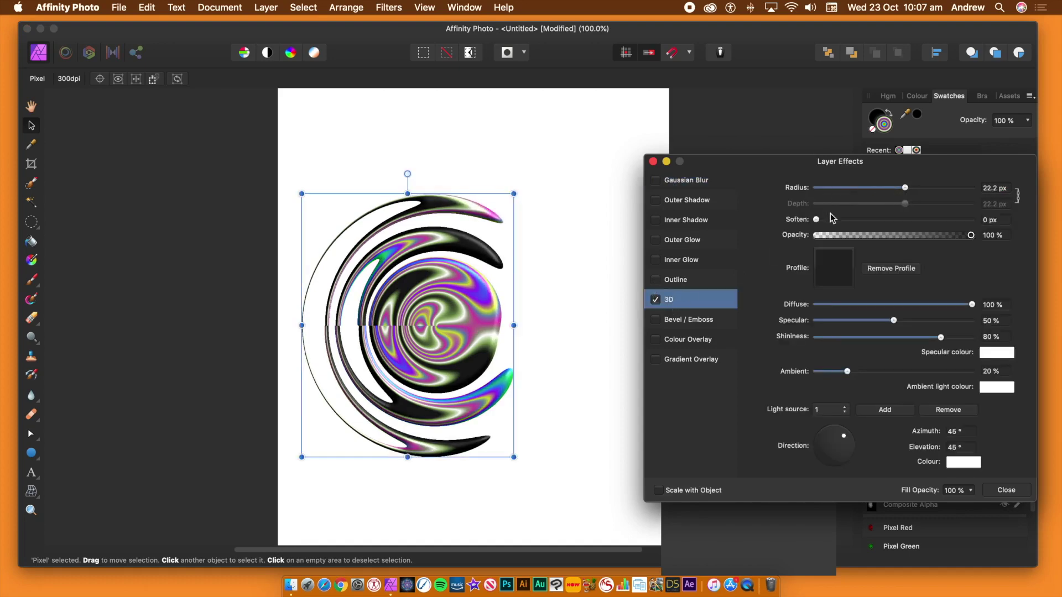
left_click_drag(833, 219, 843, 219)
Add bevel/emboss with a larger radius and an outer shadow, then close Layer Effects.
left_click(656, 321)
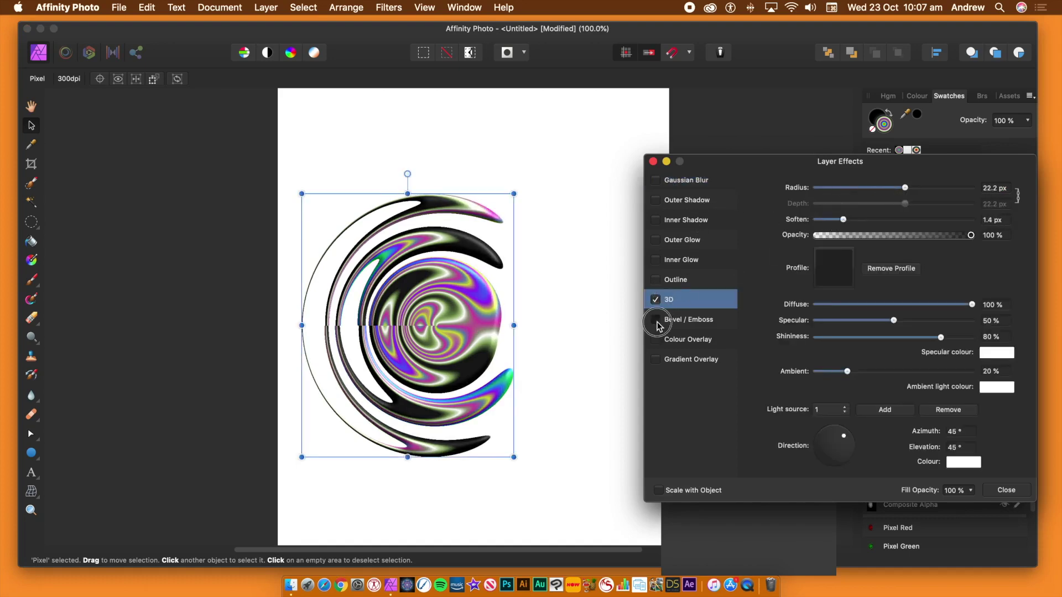
left_click(703, 319)
left_click_drag(885, 204, 913, 205)
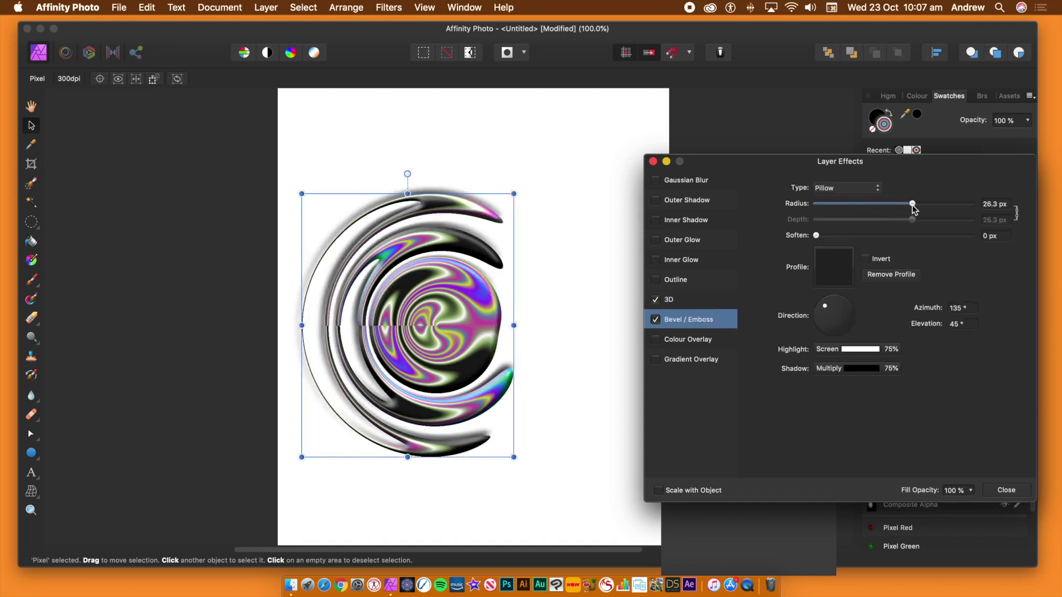
left_click(657, 201)
left_click(688, 201)
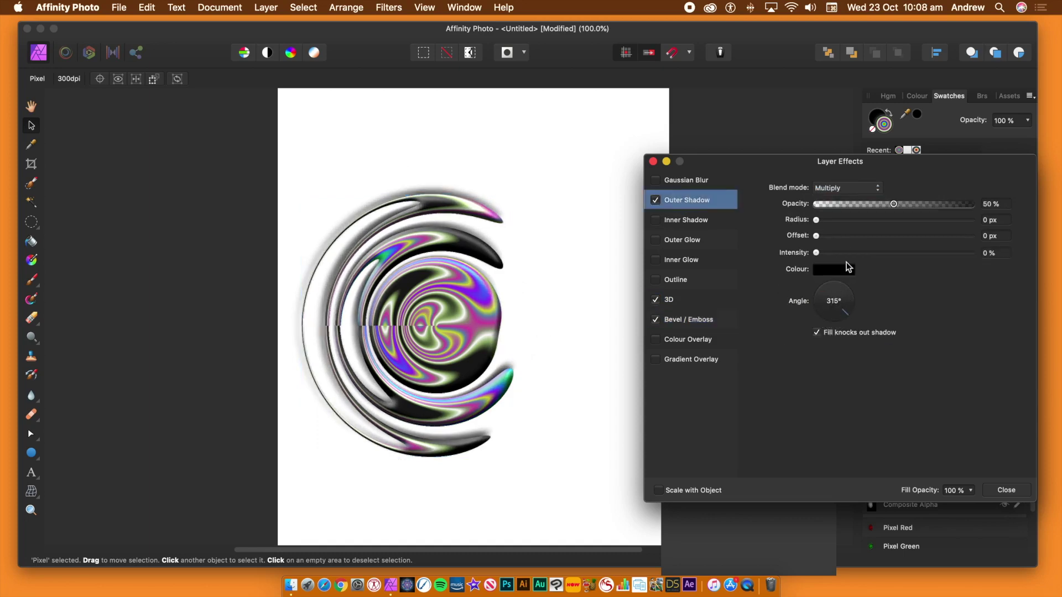
left_click_drag(835, 221, 898, 253)
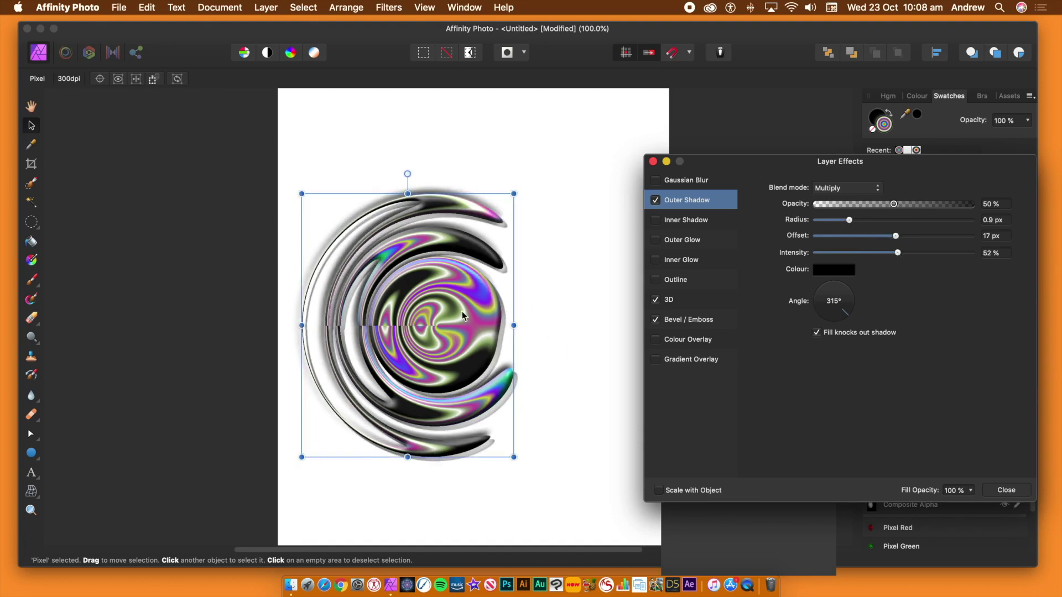
left_click(1006, 490)
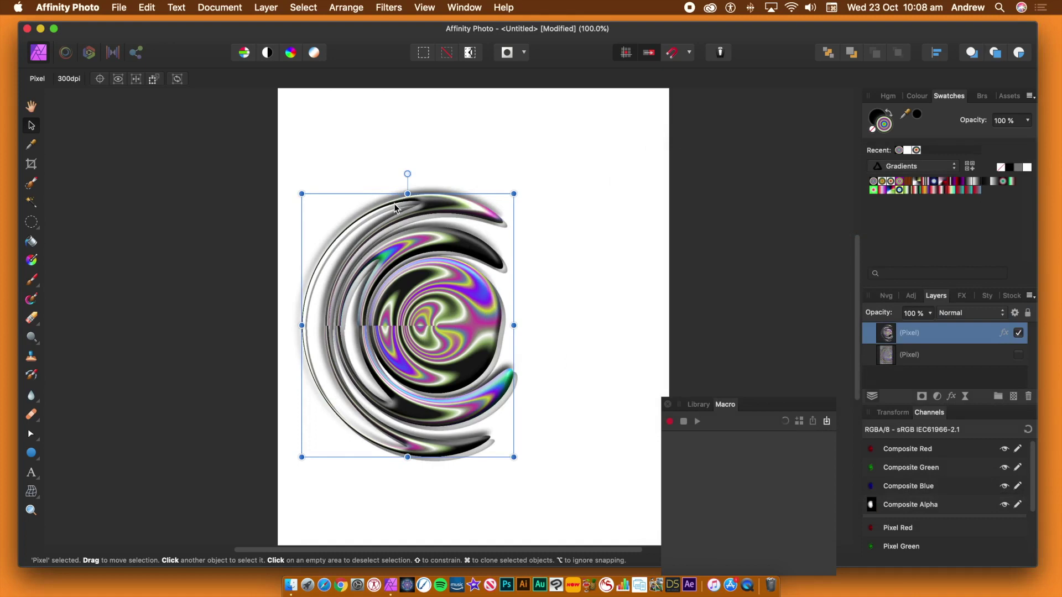
Delete the shadowed swirl layer, reshow the other layer and fill it with the elliptical yellow gradient.
key("Delete")
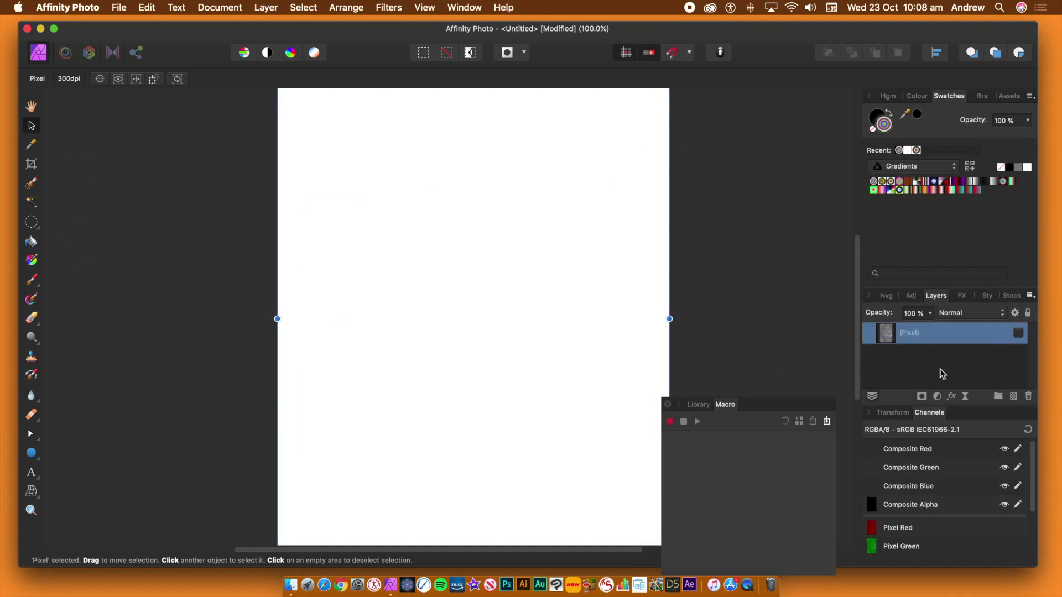
left_click(1018, 332)
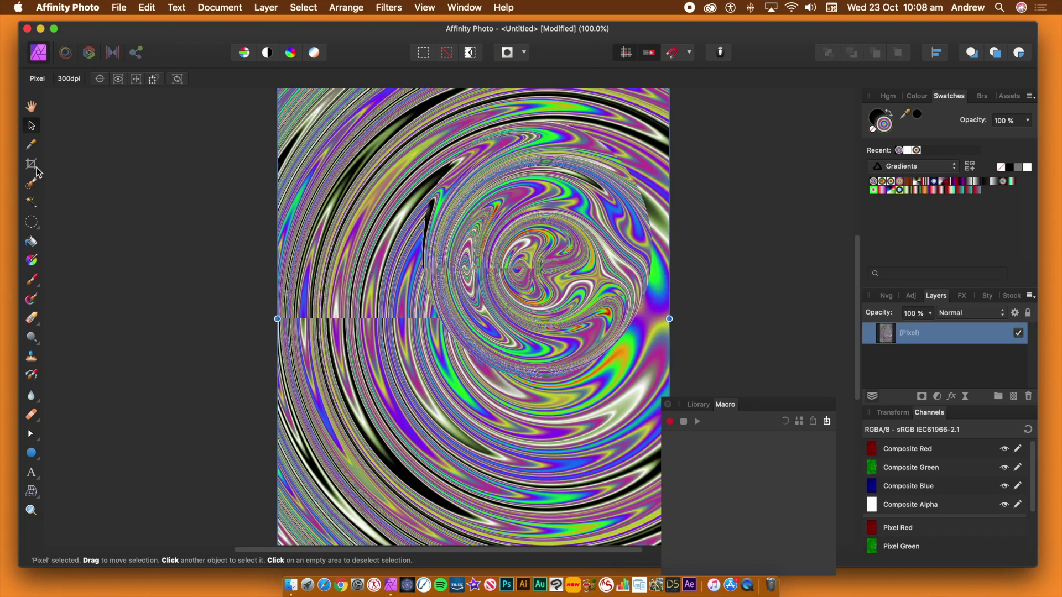
left_click(30, 263)
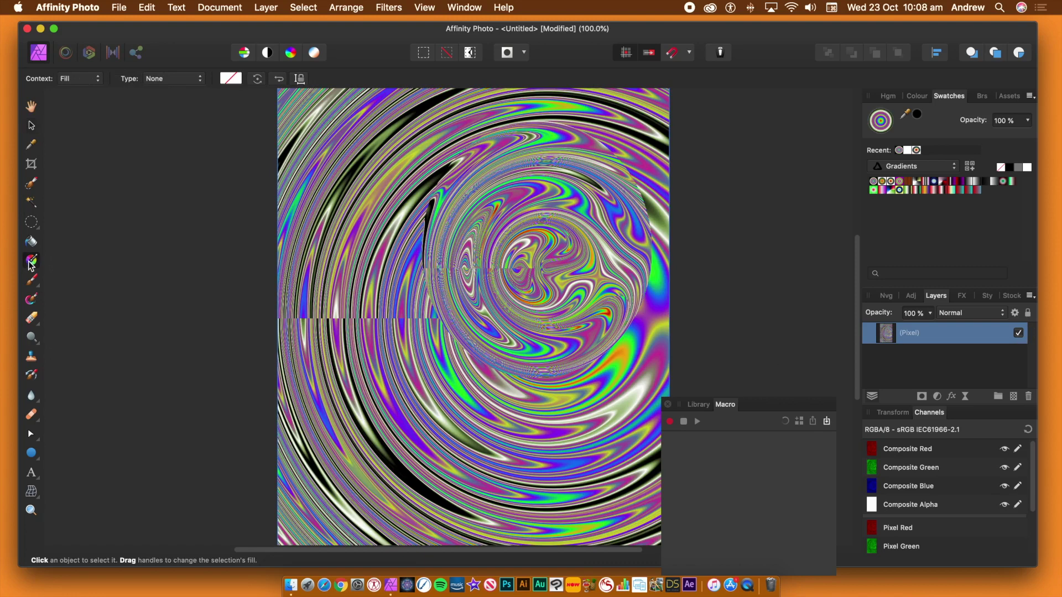
left_click(901, 190)
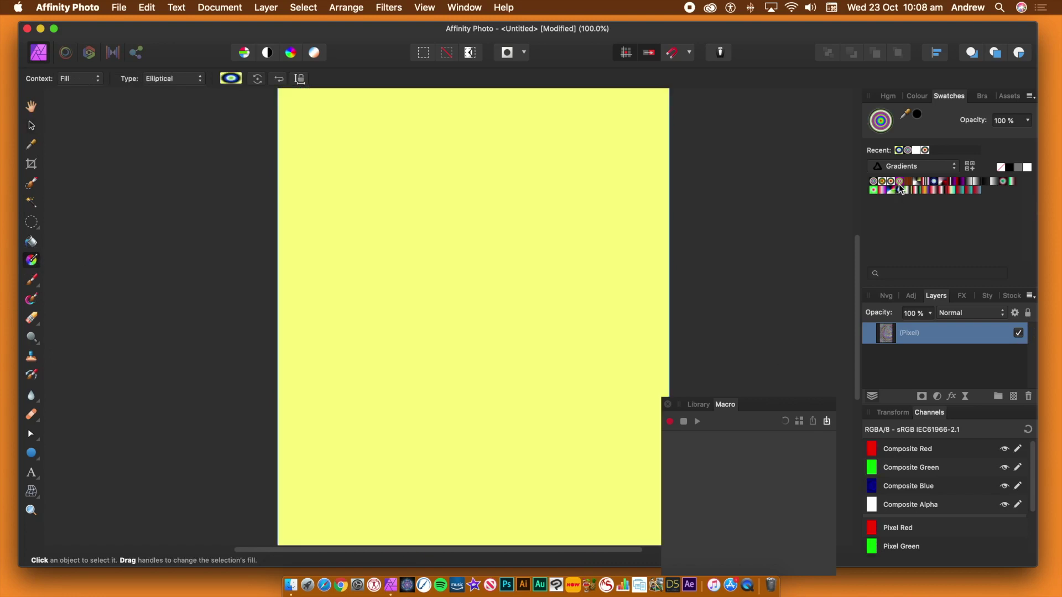
left_click_drag(426, 193, 543, 303)
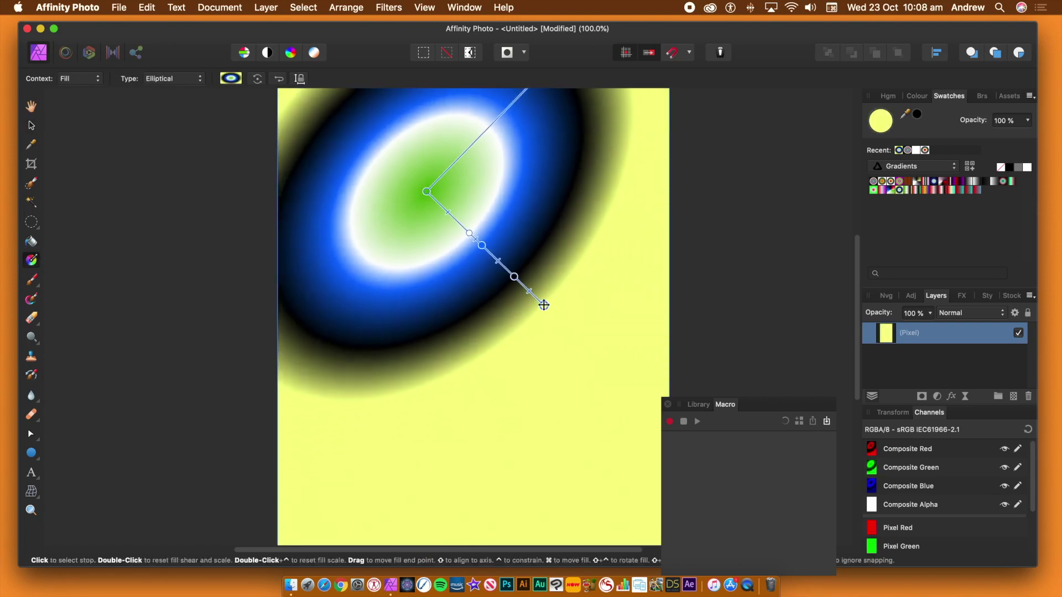
Try Repeat Equations on the new gradient, then undo it.
left_click(389, 7)
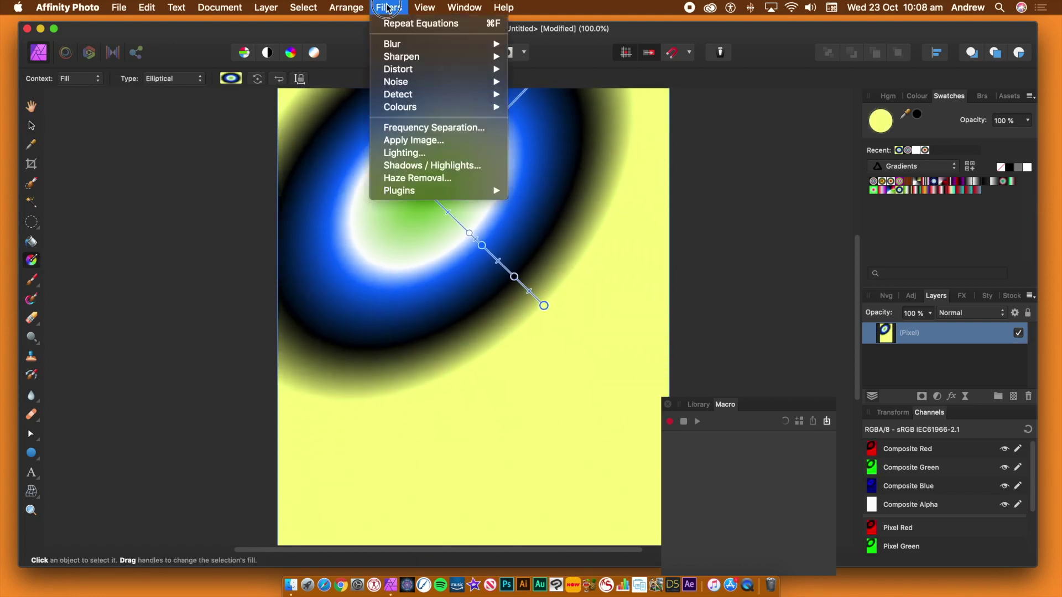
left_click(412, 25)
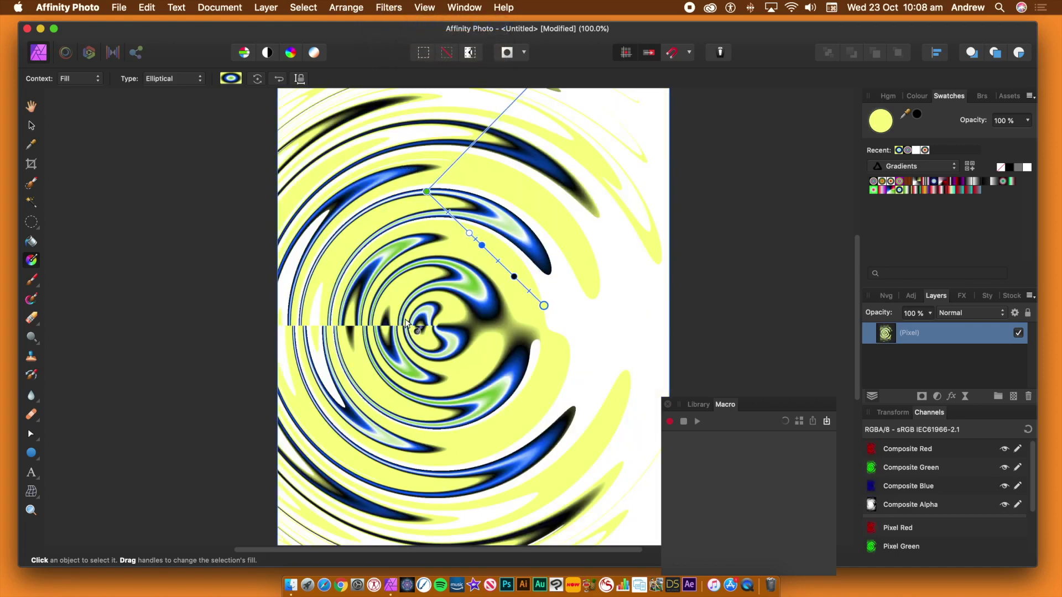
key("super+z")
left_click(25, 223)
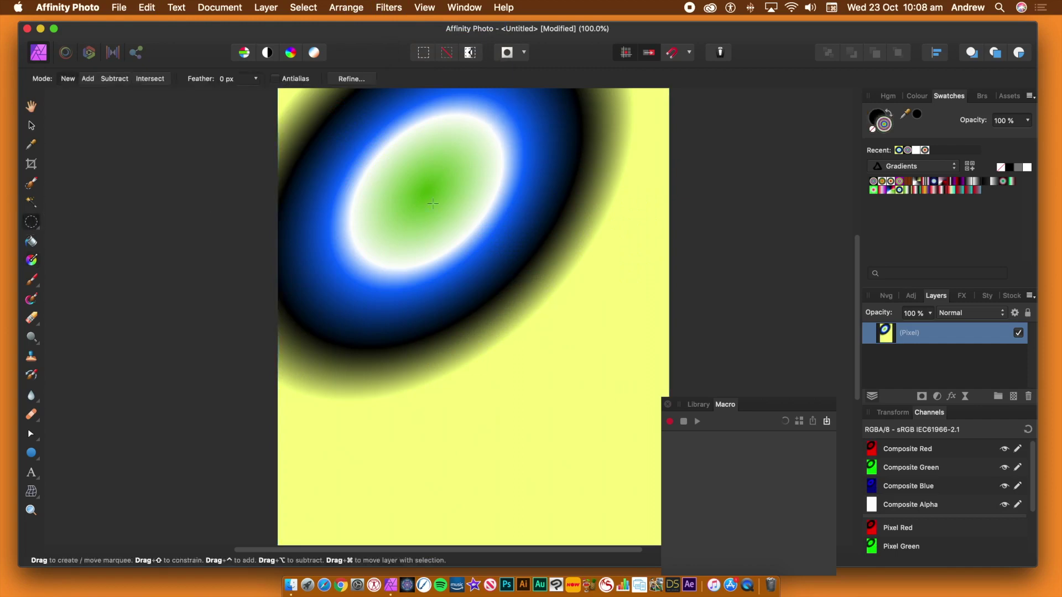
Test Repeat Equations in an elliptical selection, undo it, deselect, and undock the Macro panel.
left_click_drag(419, 190, 621, 395)
left_click(389, 8)
left_click(396, 24)
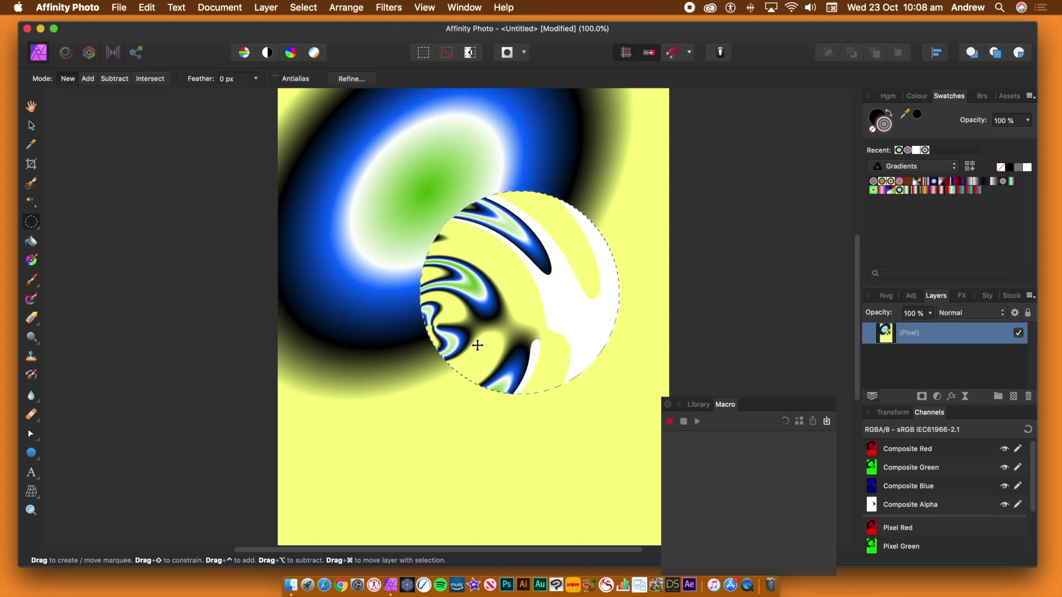
key("super+z")
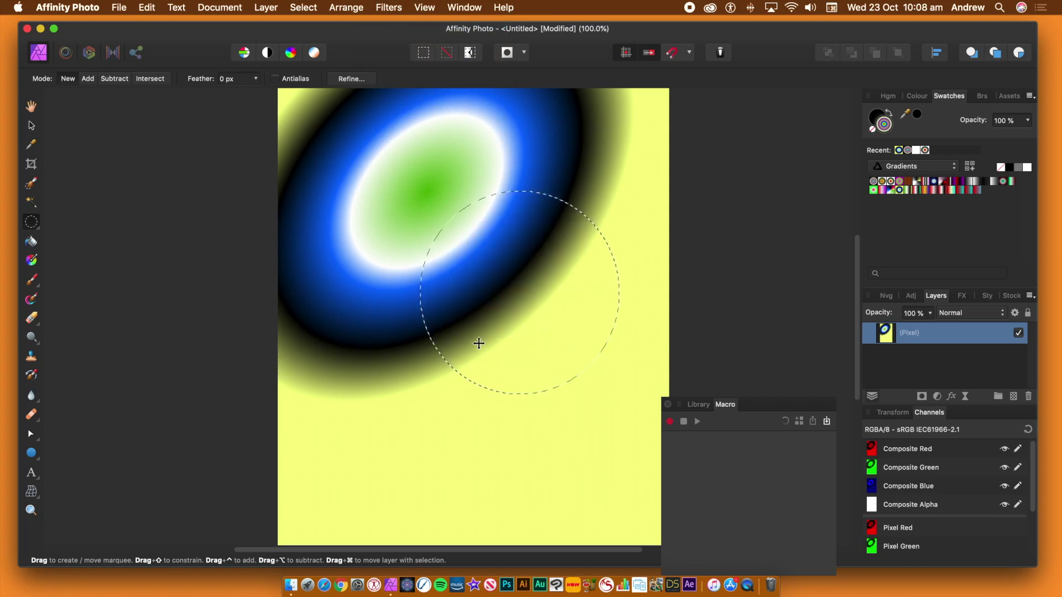
left_click(303, 7)
left_click(315, 36)
left_click_drag(725, 405, 703, 183)
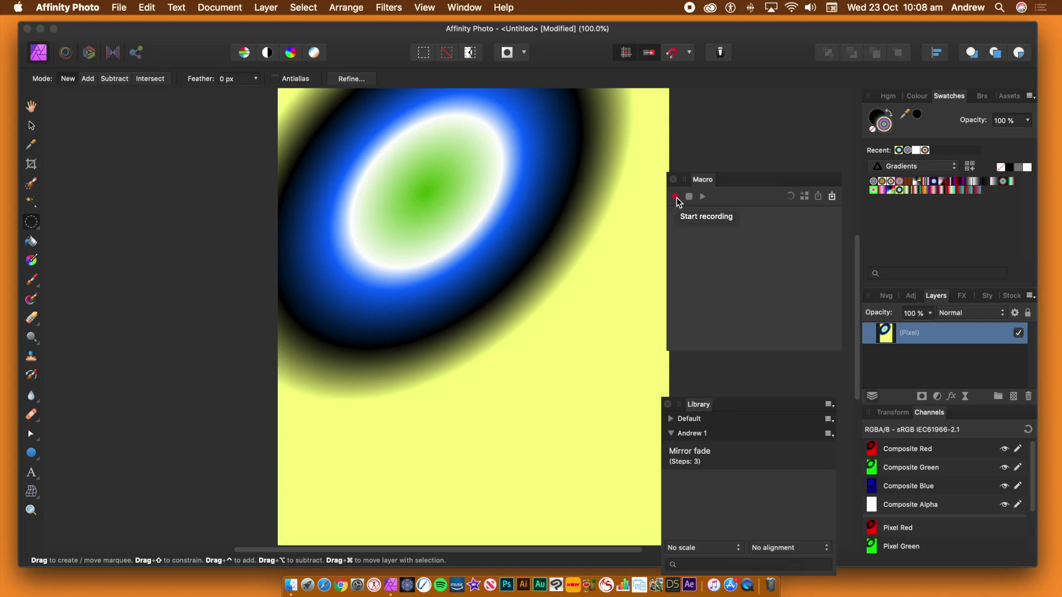
Start recording a macro and set Equations to polar coordinates with the twirl formula for t.
left_click(676, 198)
left_click(390, 7)
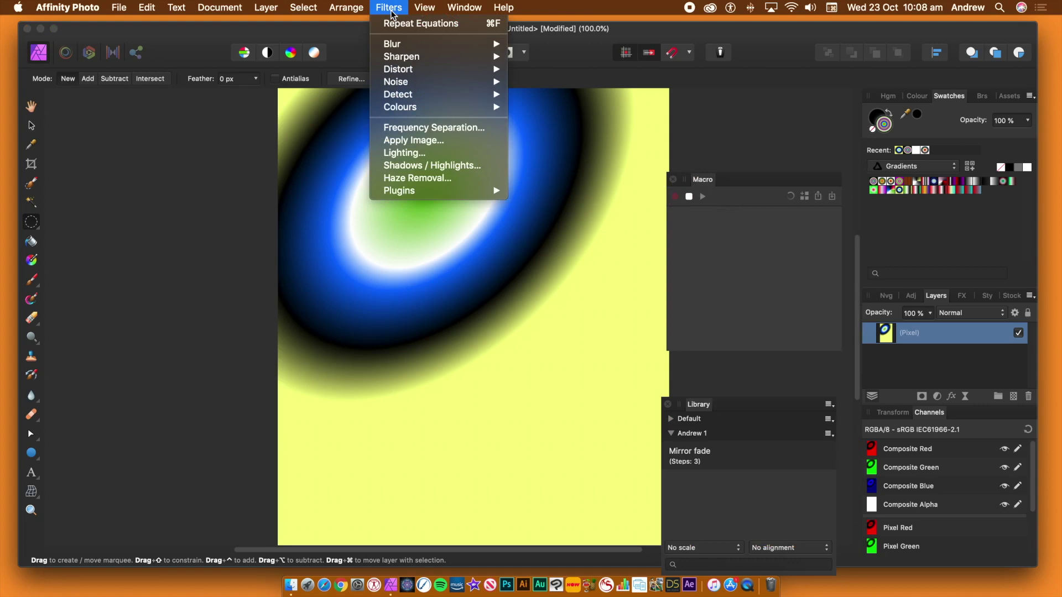
mouse_move(392, 72)
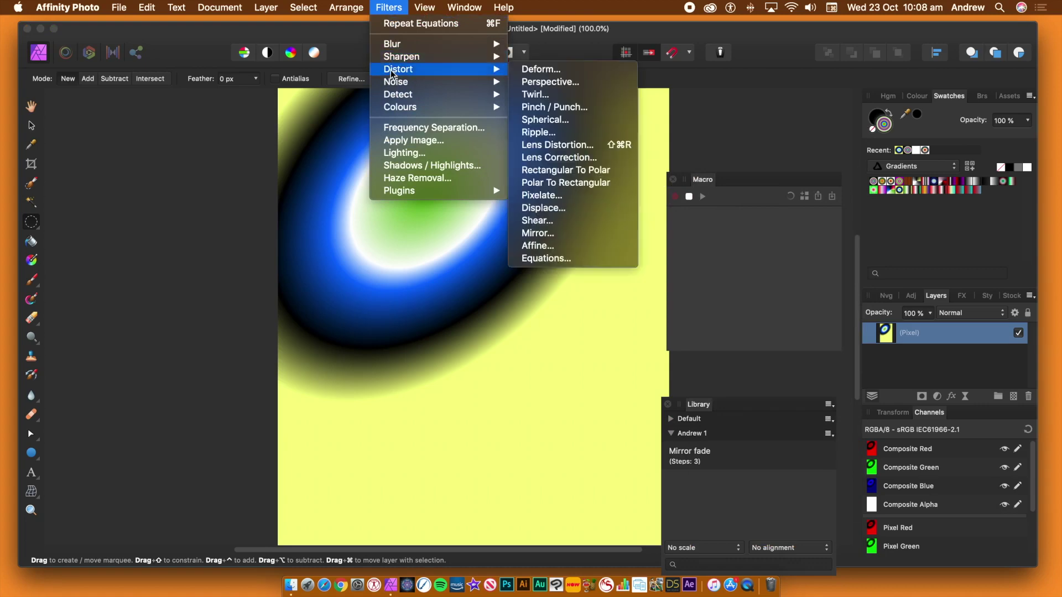
left_click(555, 262)
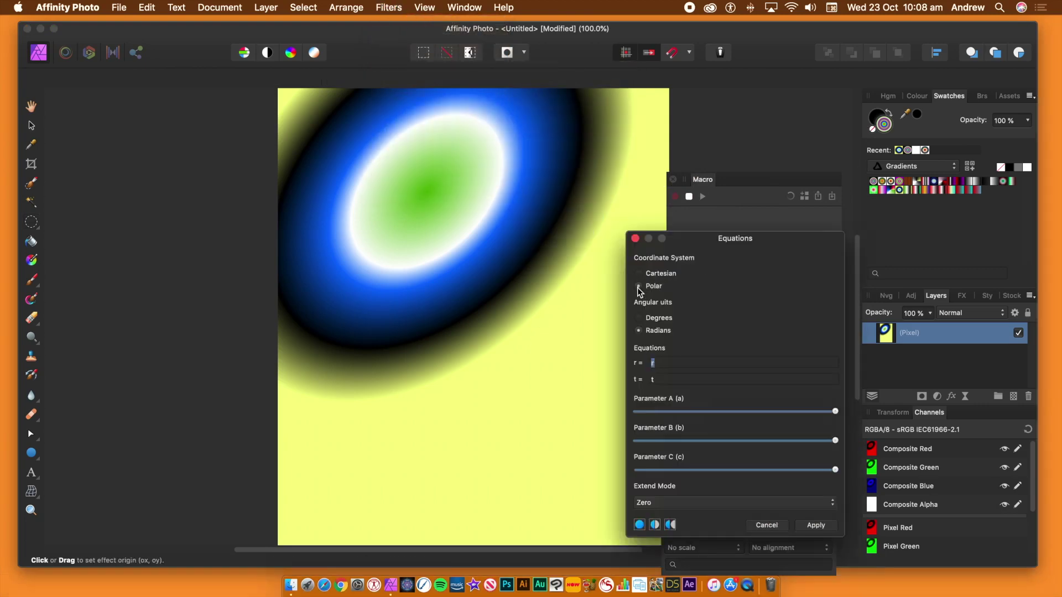
left_click(638, 287)
key("Tab")
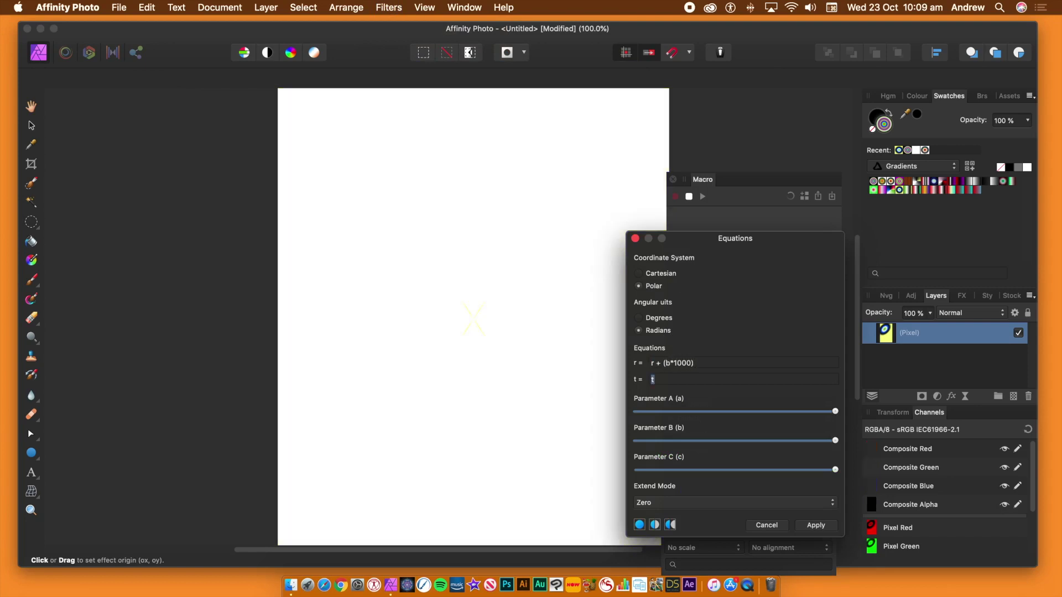
type("2.2 * (c*1000 + t*sin(r/(100*a)))")
key("Tab")
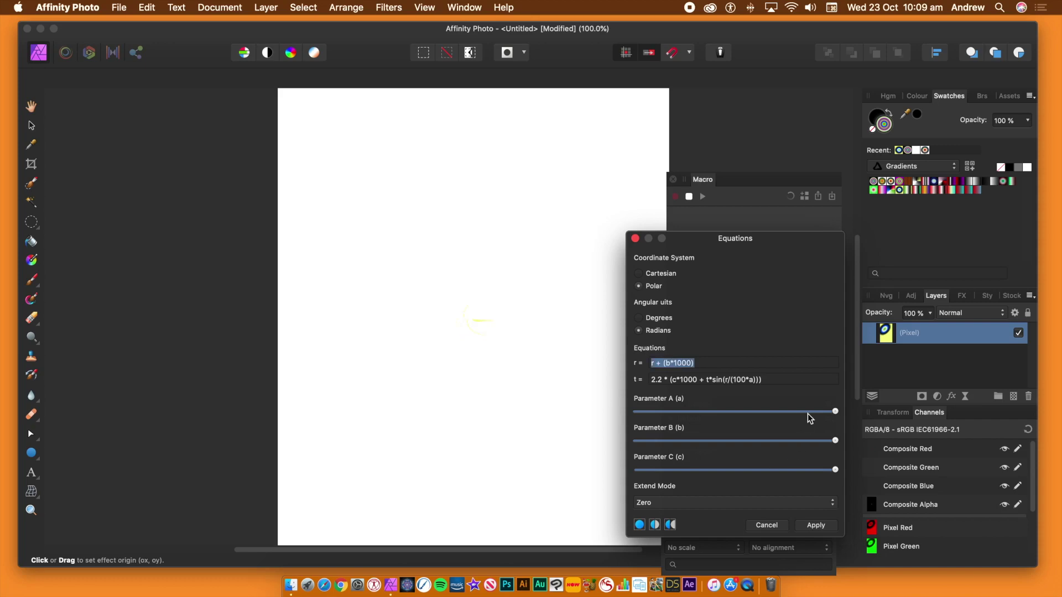
Lower A, B and C, use Mirror extend mode, reposition the twirl centre, and apply.
left_click_drag(807, 412, 722, 440)
left_click(443, 325)
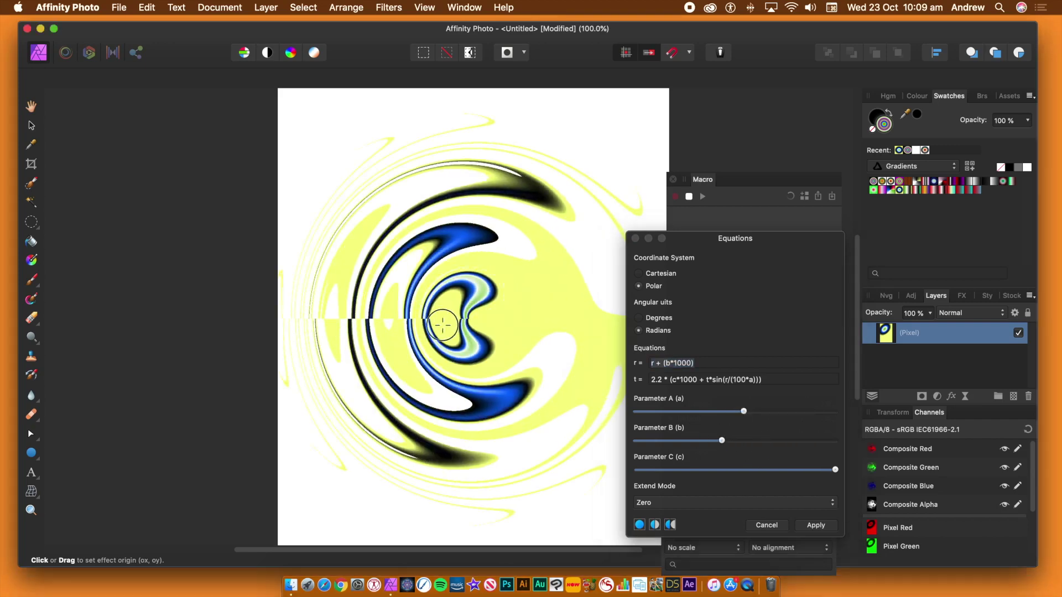
left_click(688, 470)
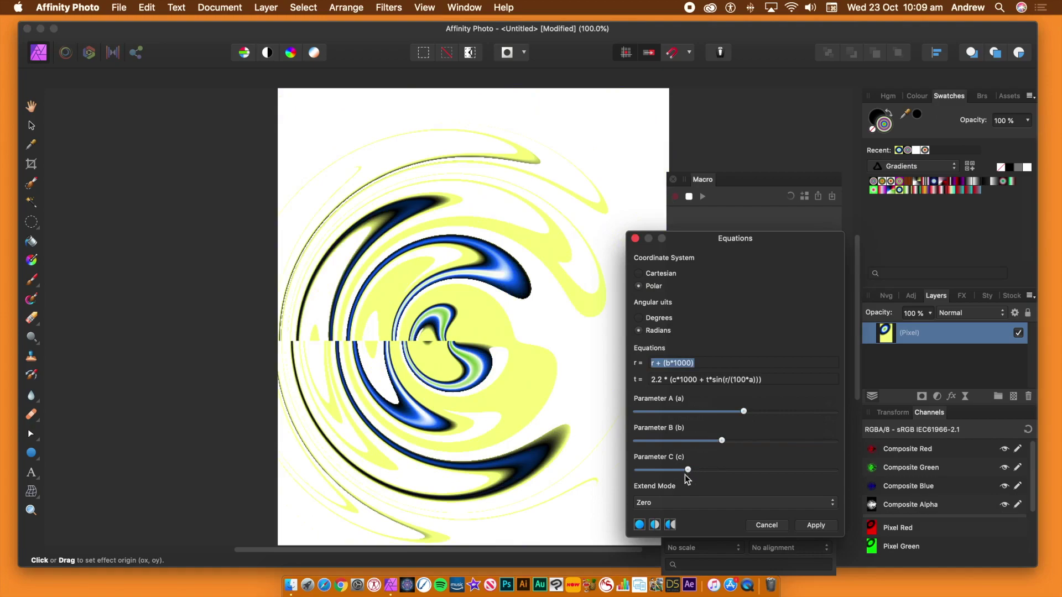
left_click(687, 502)
left_click(671, 544)
left_click_drag(461, 332, 459, 268)
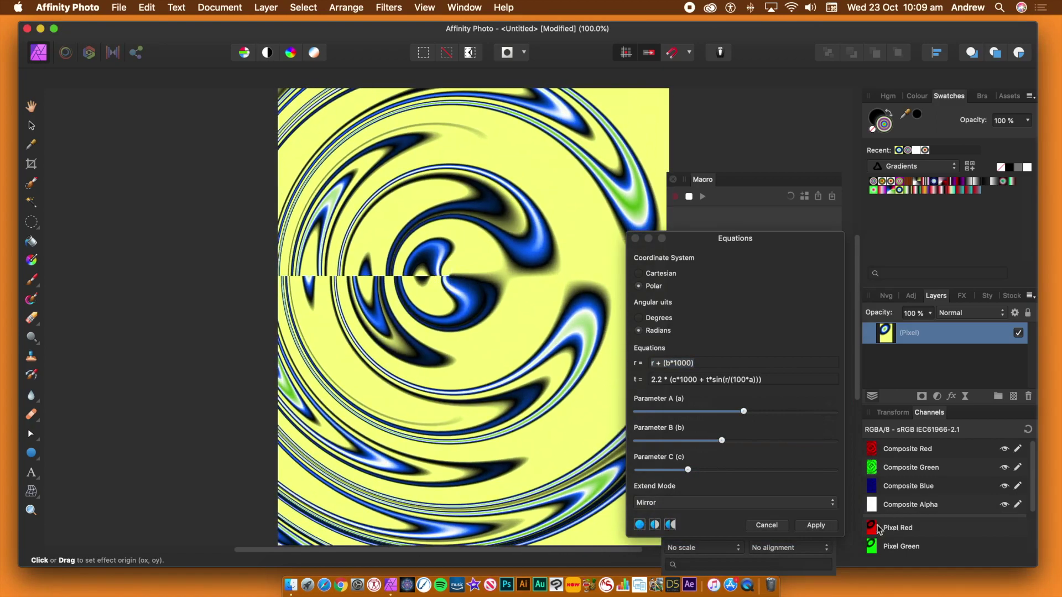
left_click(815, 526)
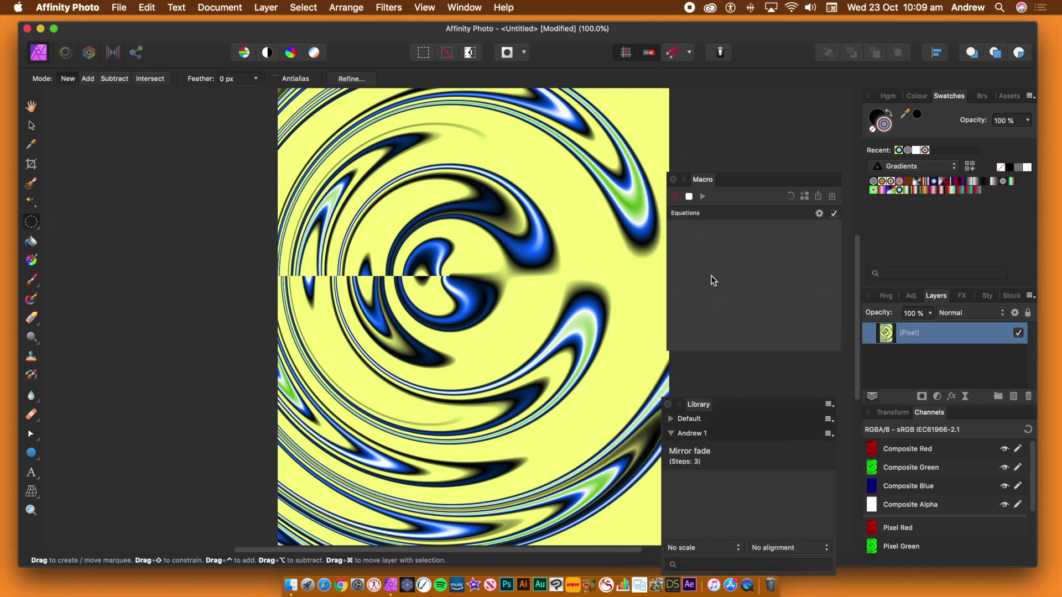
Stop recording and add the macro to the Library as 'Distort 1' in the personal category.
left_click(688, 196)
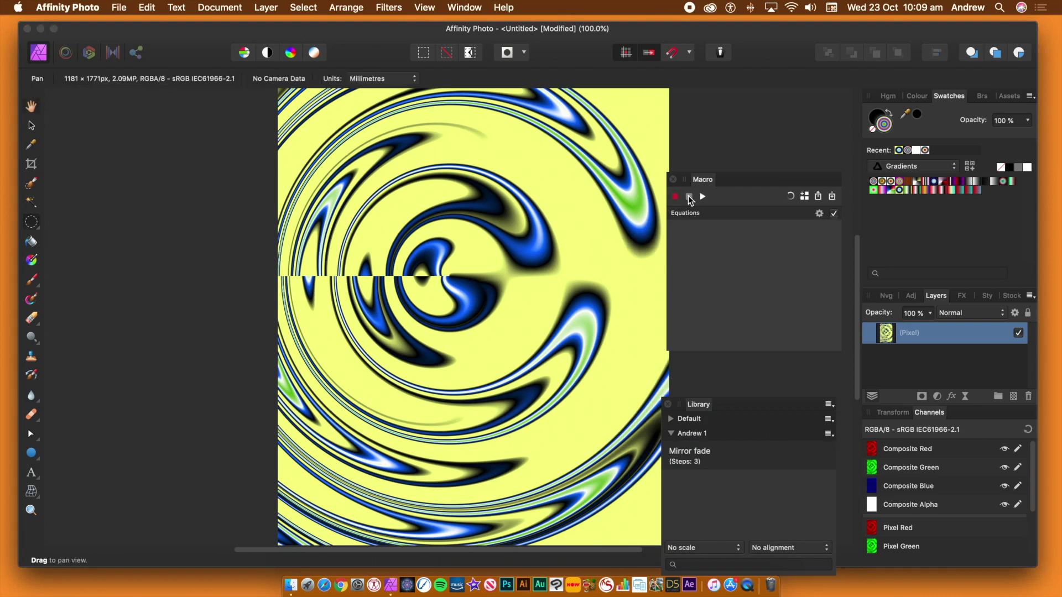
left_click(806, 197)
left_click(729, 240)
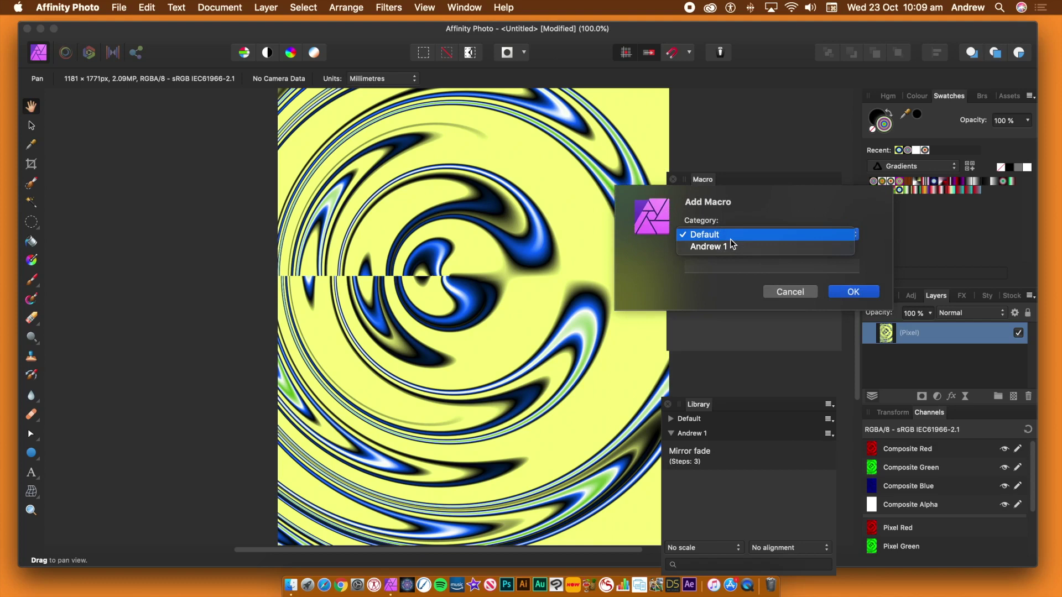
left_click(722, 247)
left_click(709, 266)
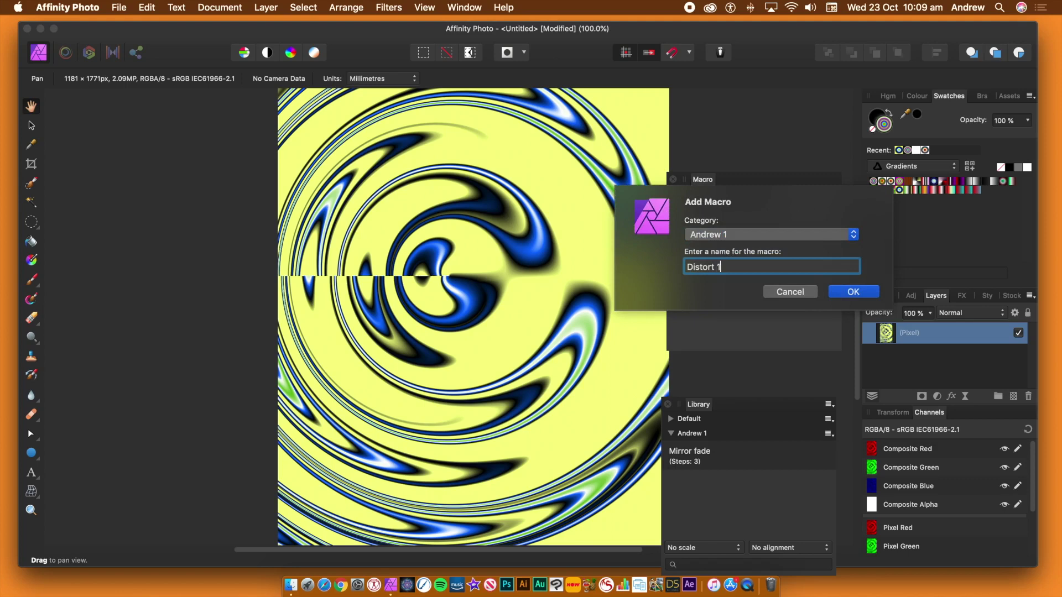
left_click(853, 292)
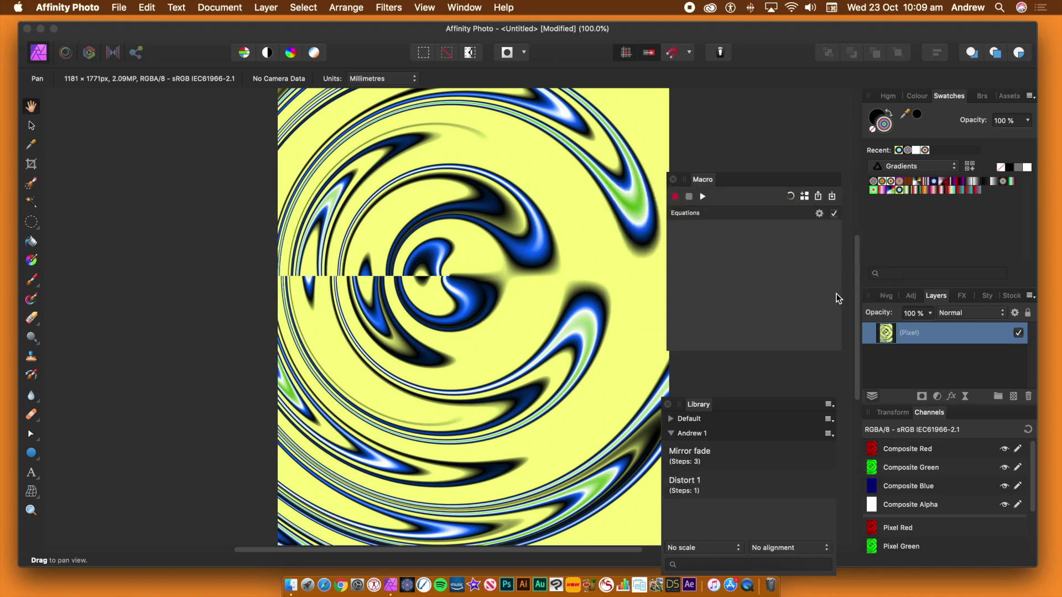
left_click(908, 187)
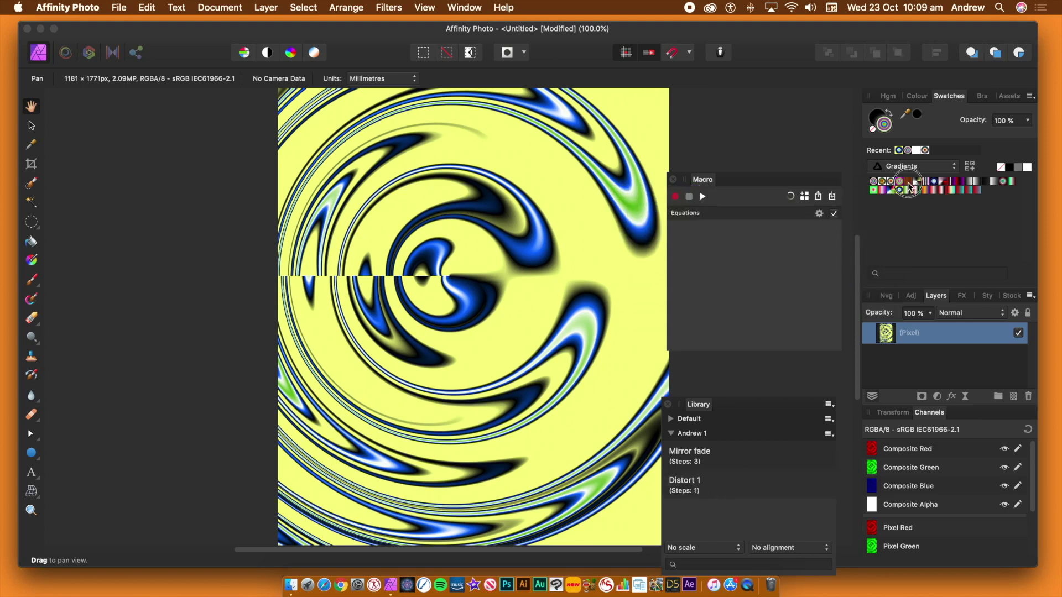
Draw a linear gradient across the canvas using the orange and black striped preset.
left_click(32, 260)
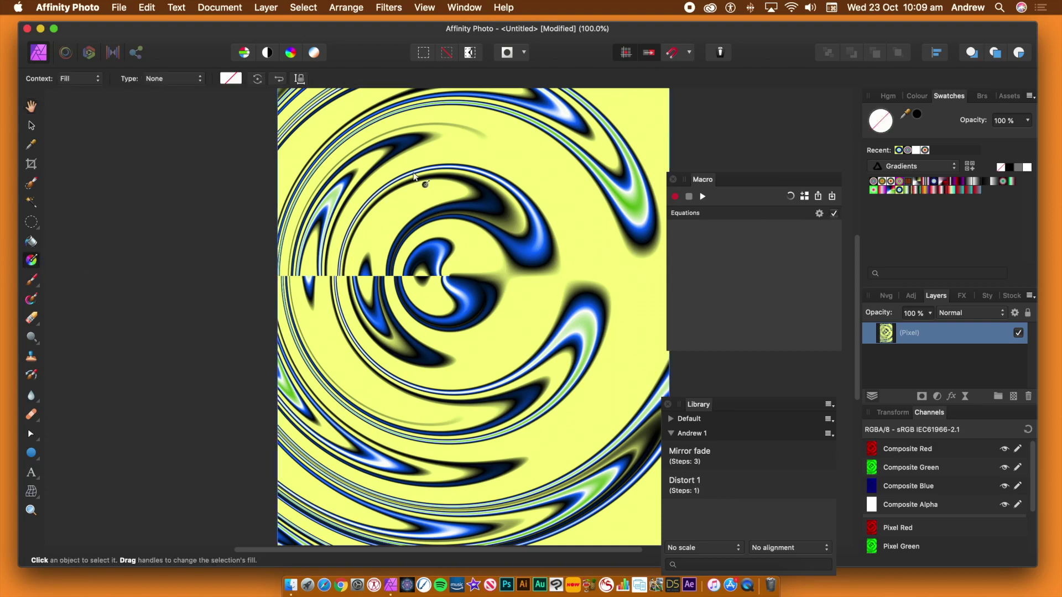
left_click_drag(414, 172, 548, 333)
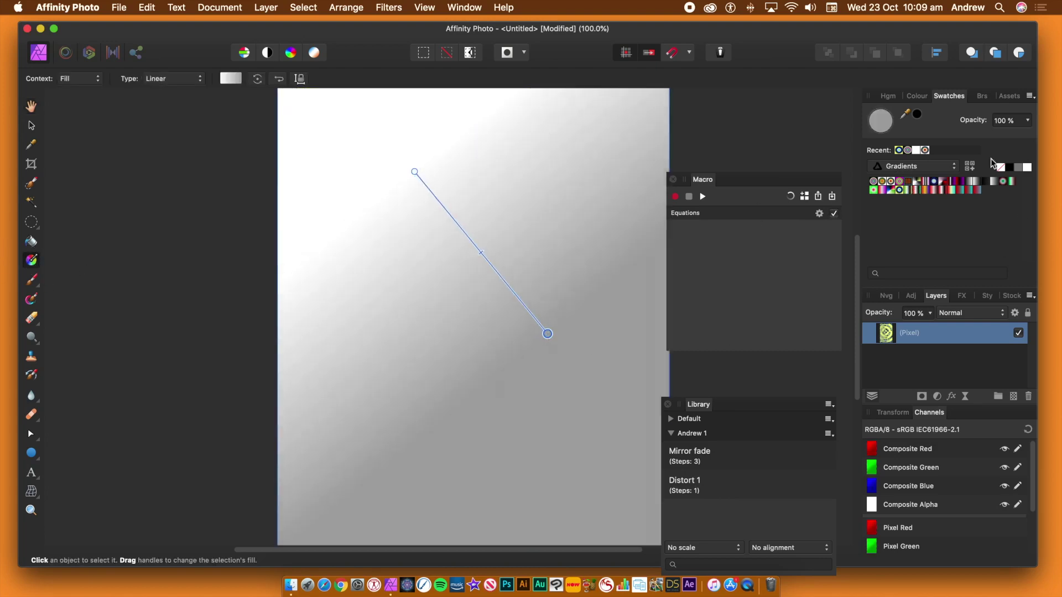
left_click(900, 185)
Stretch the gradient from the top-left corner to widen the stripes, then run the Distort 1 macro.
left_click_drag(546, 334, 702, 508)
left_click_drag(415, 170, 271, 98)
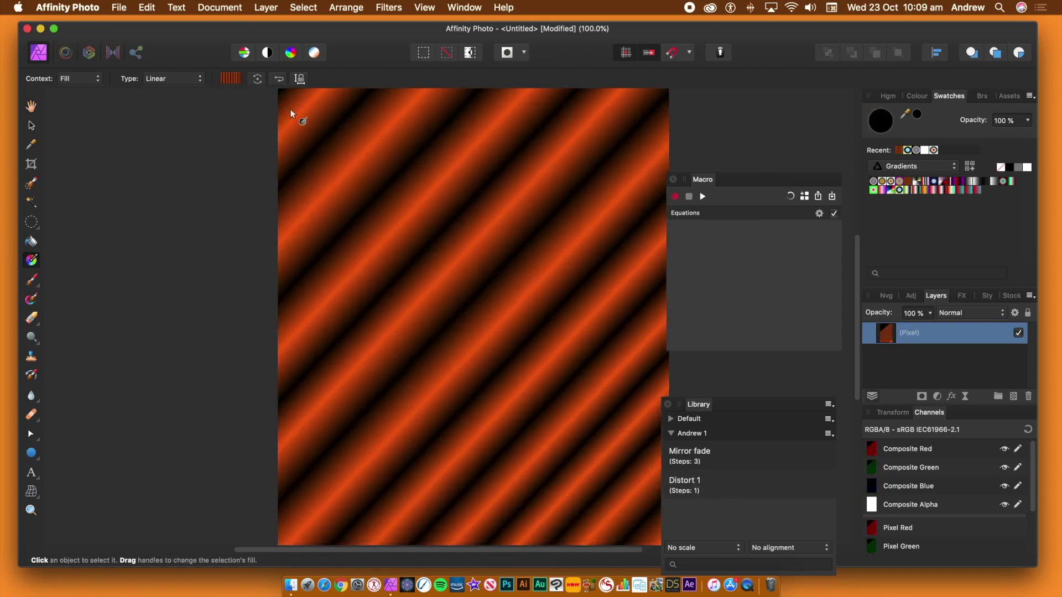
left_click(702, 487)
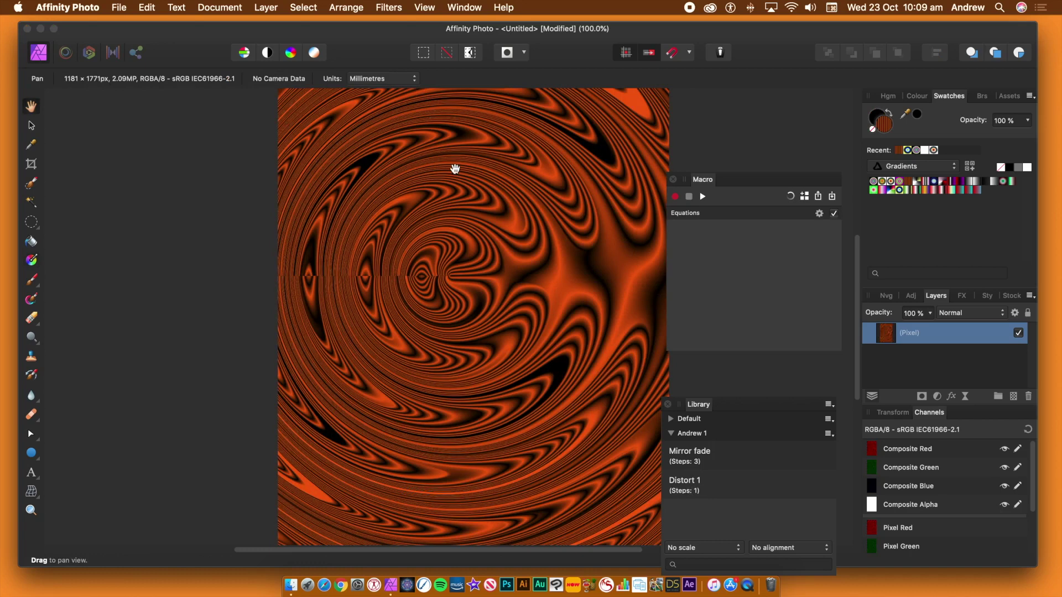